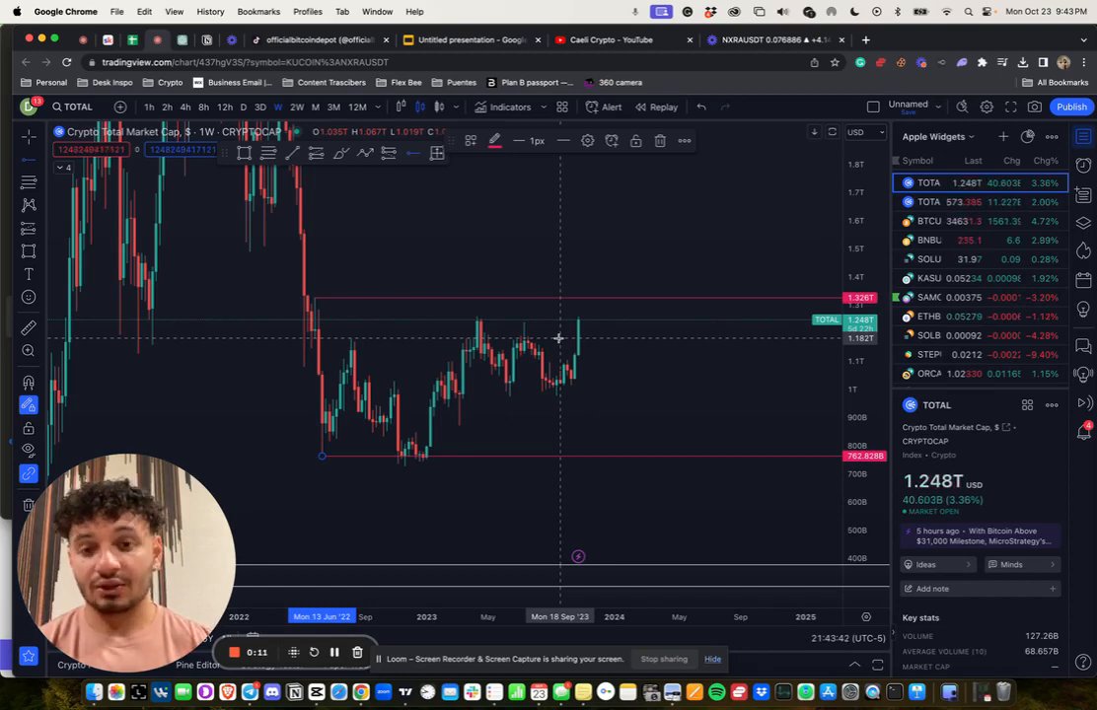
# Fix the range-high line at 1.326T and begin marking the recent swing high.
pyautogui.click(390, 298)
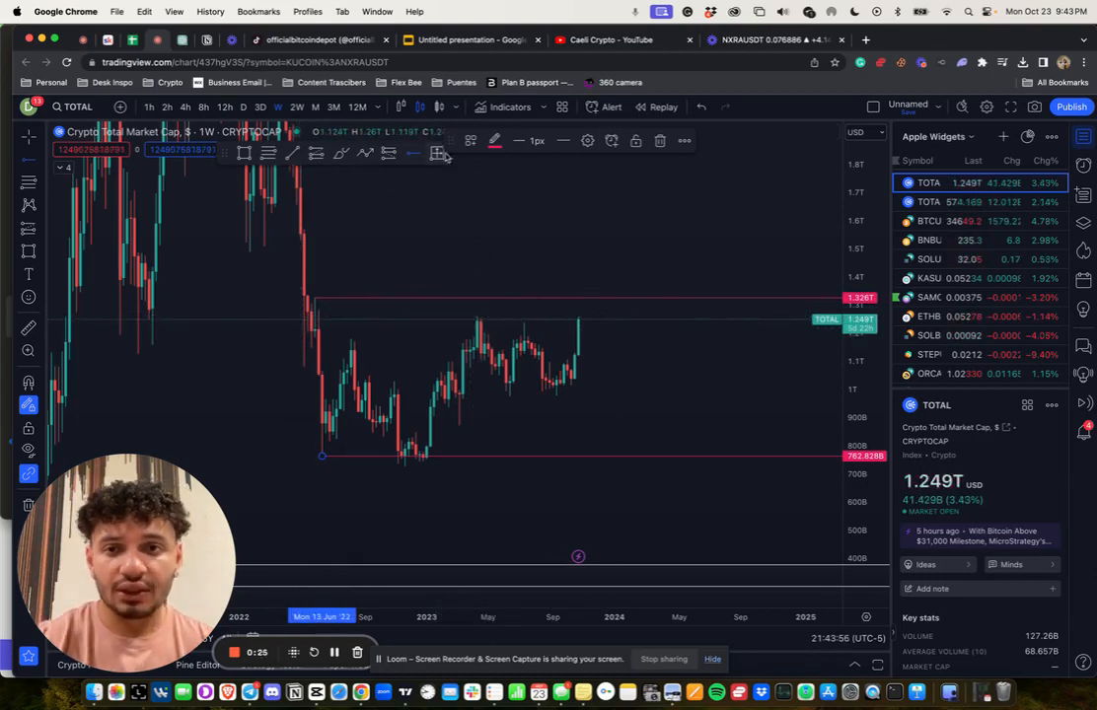
pyautogui.click(475, 296)
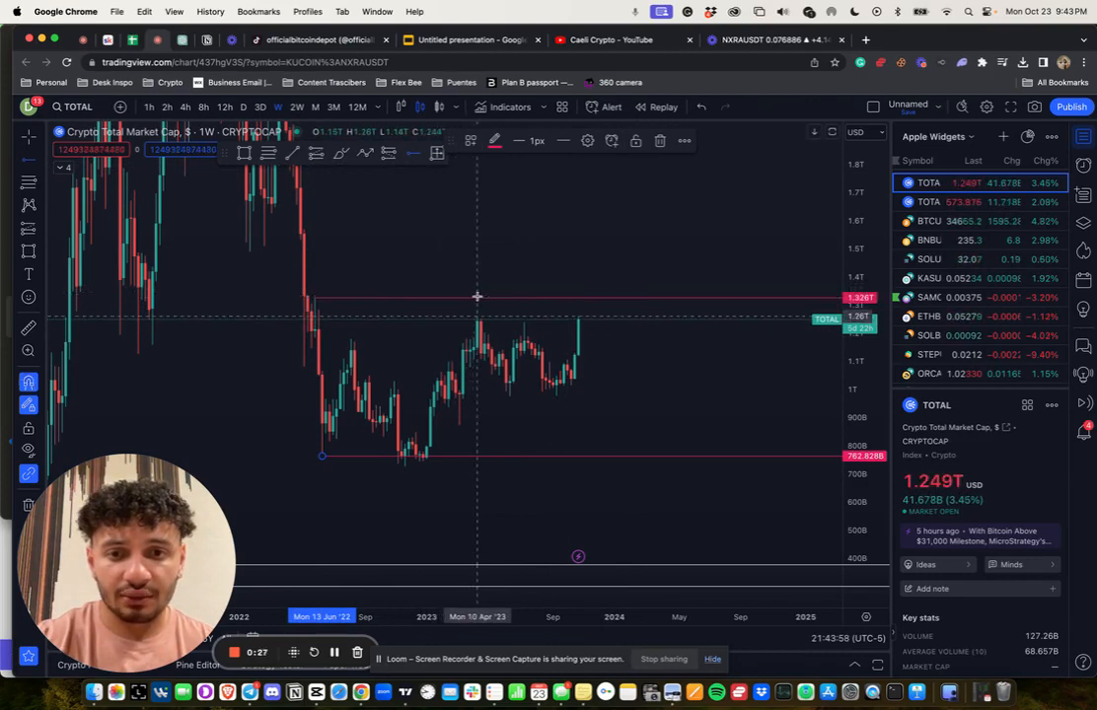
# Mark the 1.26T swing high, then use a Fib retracement from 1.326T to the low to locate the 1.045T midpoint.
pyautogui.click(477, 318)
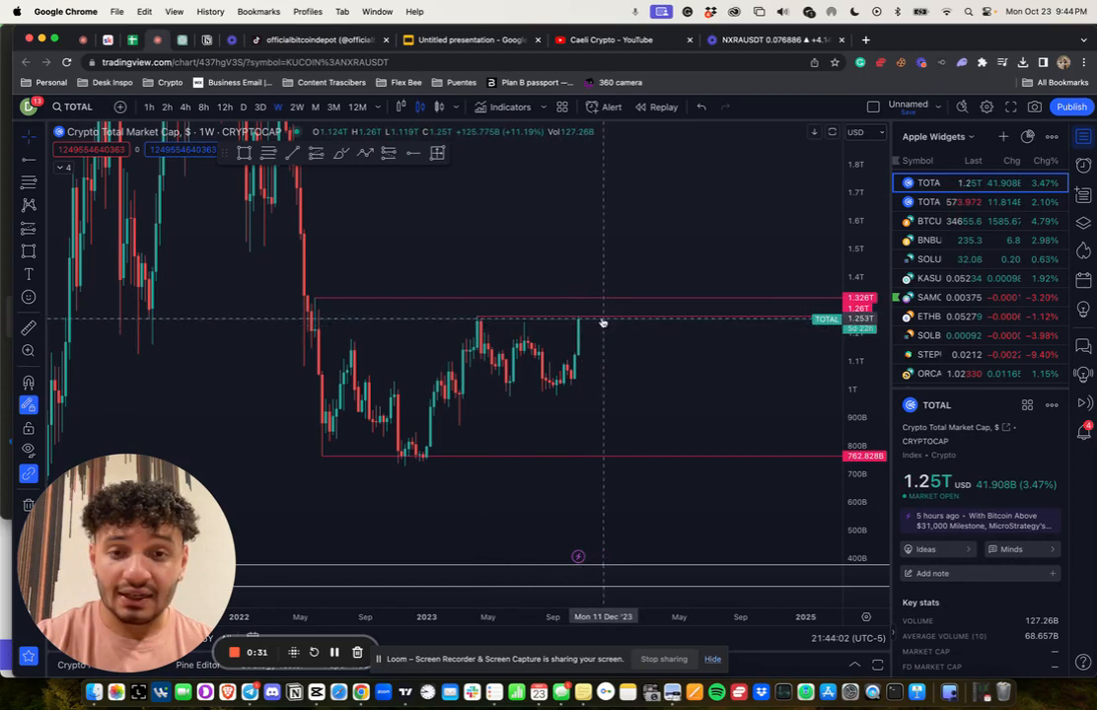
pyautogui.click(594, 300)
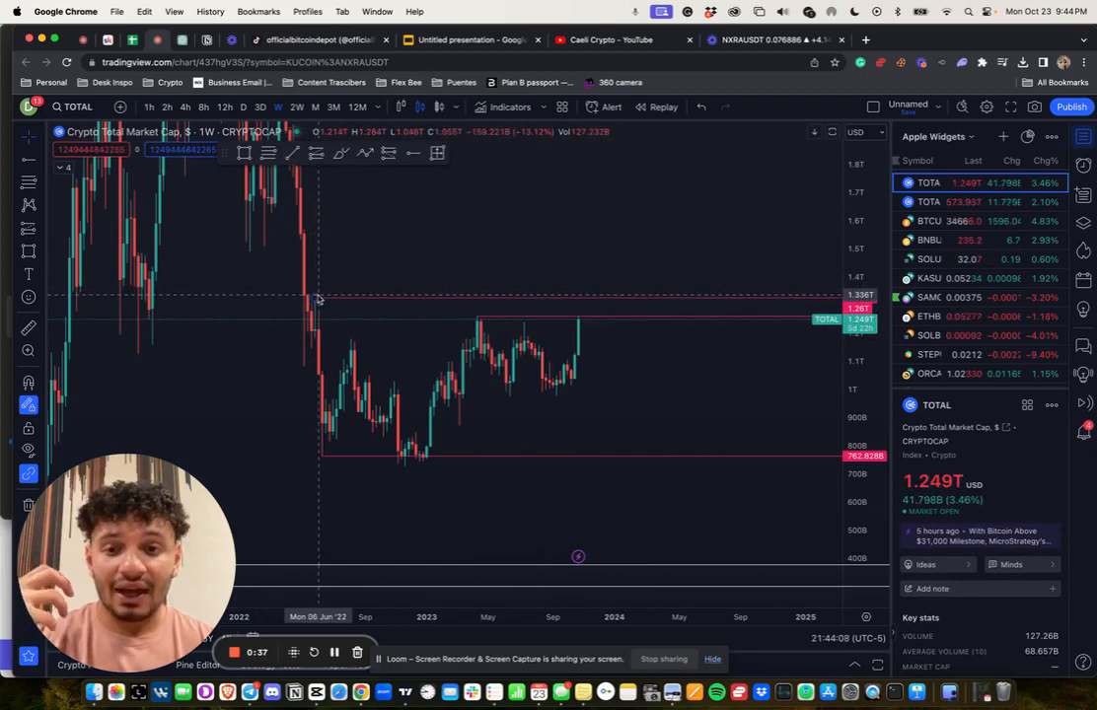
pyautogui.click(639, 299)
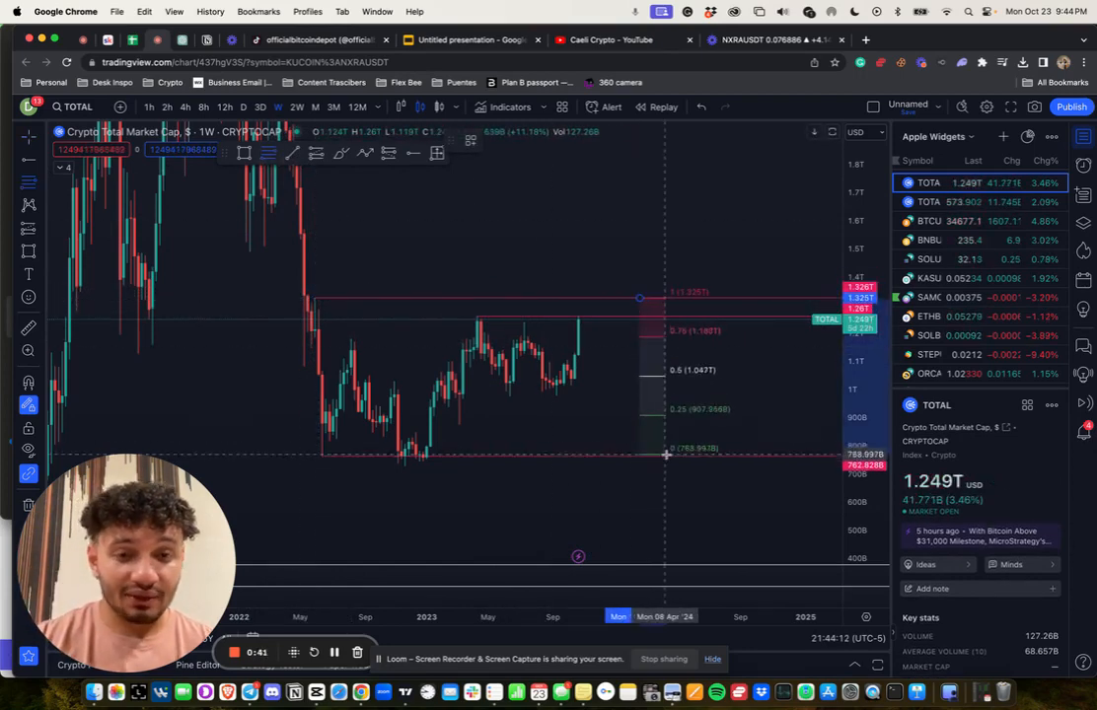
pyautogui.click(670, 456)
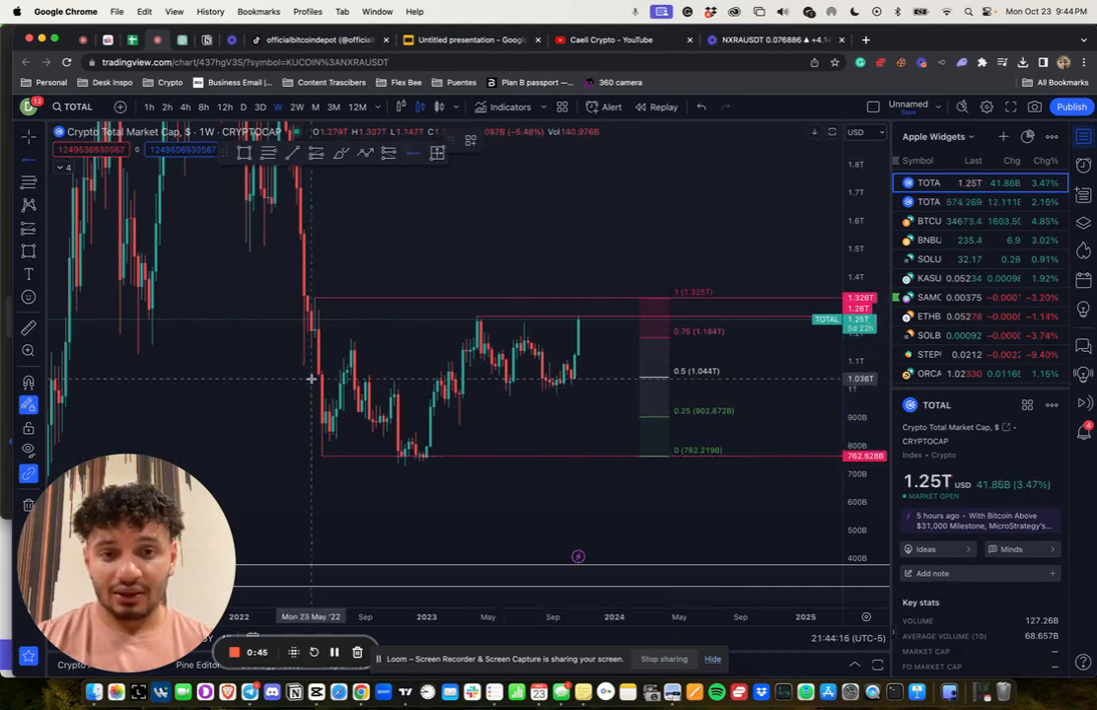
pyautogui.click(651, 421)
# Delete the Fib retracement and pan the TOTAL chart back to the 2018–2021 candles.
pyautogui.press('Delete')
pyautogui.scroll(-2, 632, 429)
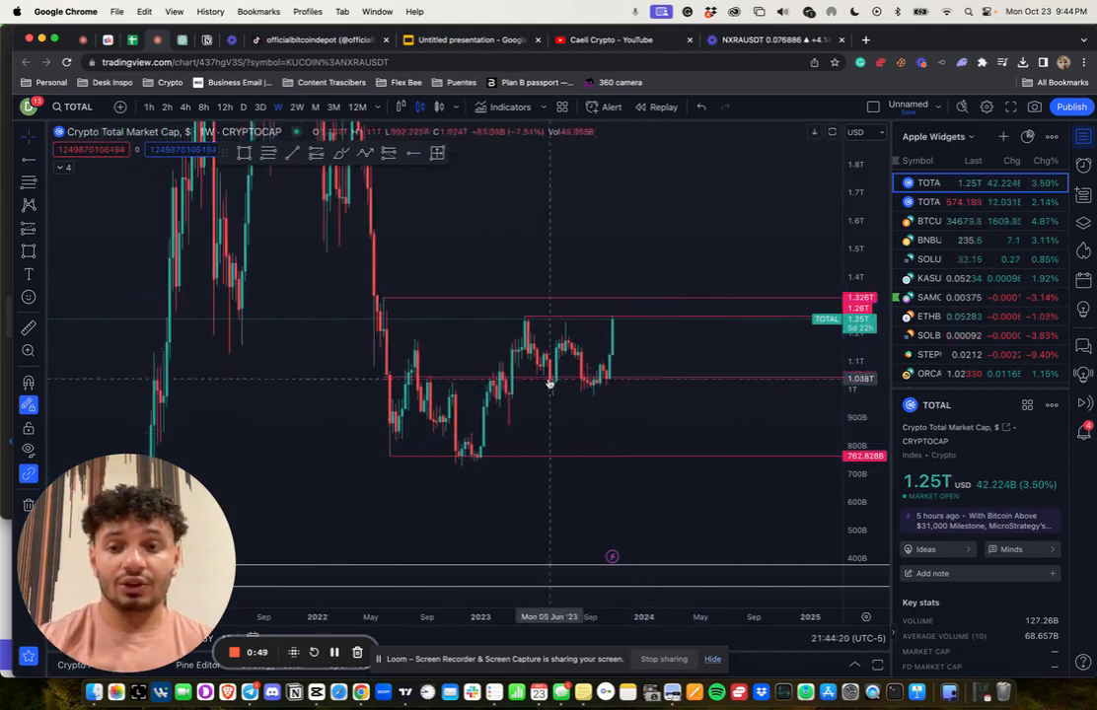
pyautogui.scroll(-2, 400, 431)
pyautogui.scroll(2, 414, 414)
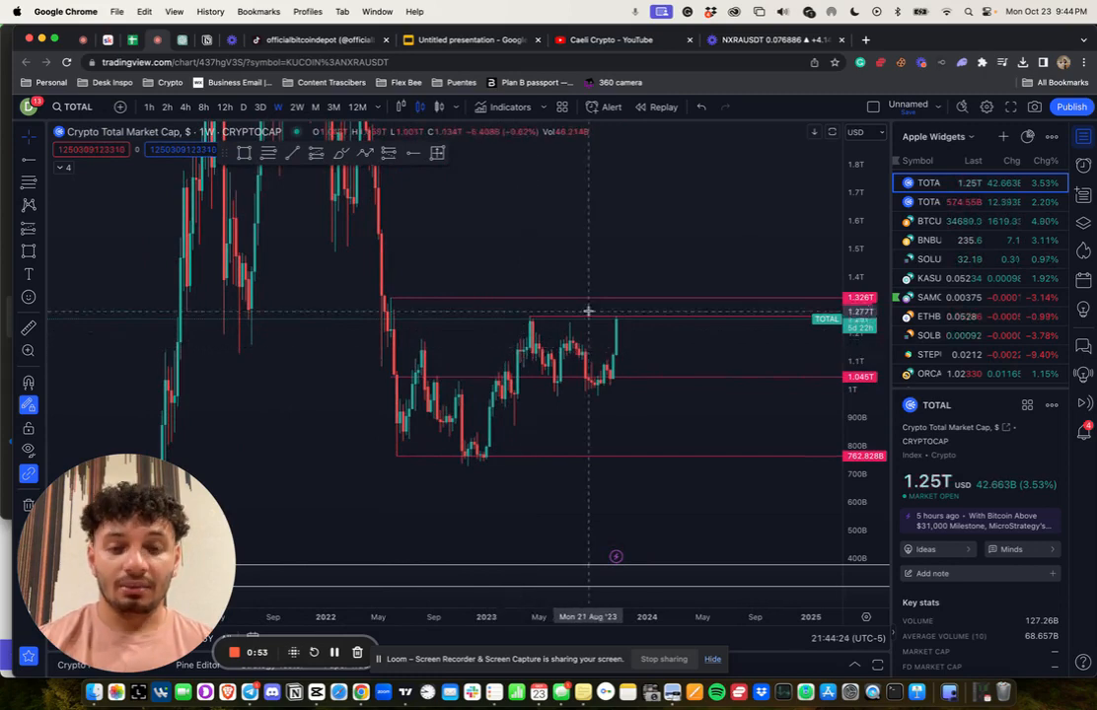
pyautogui.rightClick(458, 328)
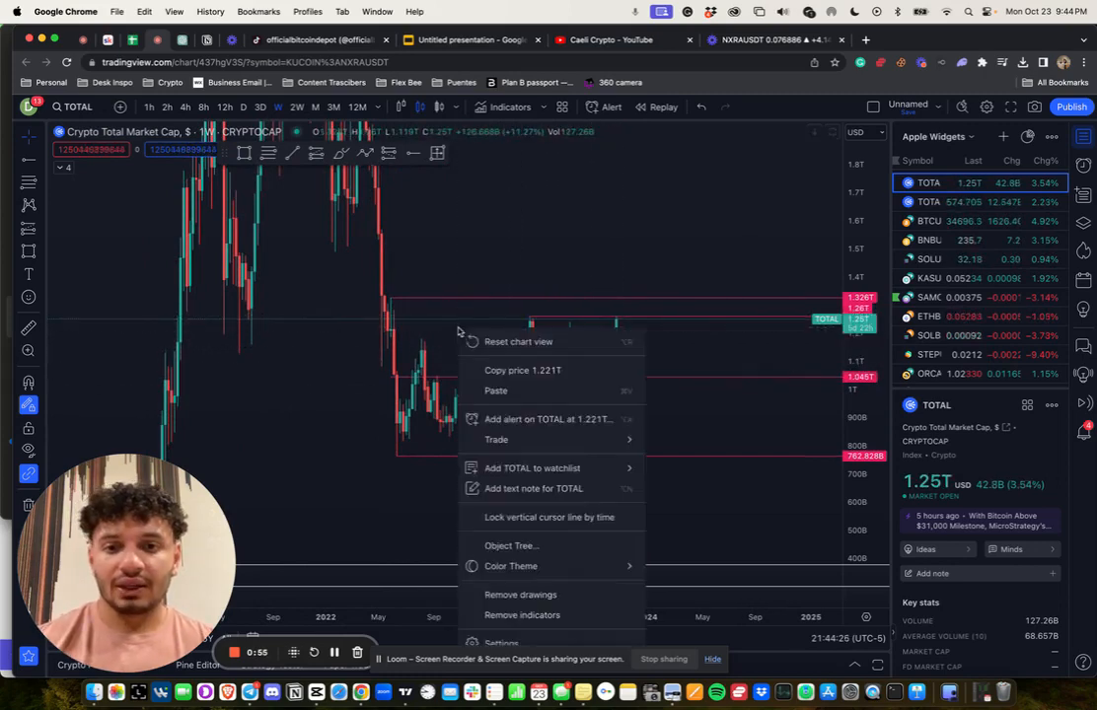
pyautogui.click(456, 345)
pyautogui.moveTo(455, 346); pyautogui.dragTo(727, 313)
pyautogui.hscroll(-3, 761, 424)
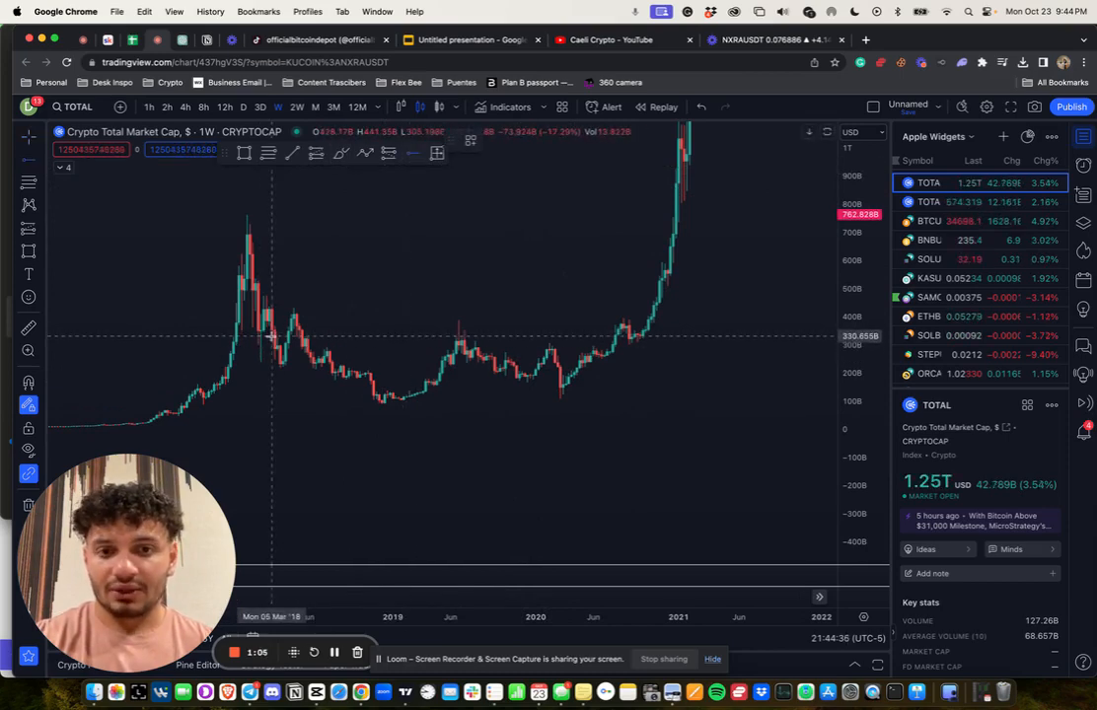
# Mark the 2019 low at 111.485B and a level at 375.845B, then return to the 2021–2023 range.
pyautogui.click(297, 398)
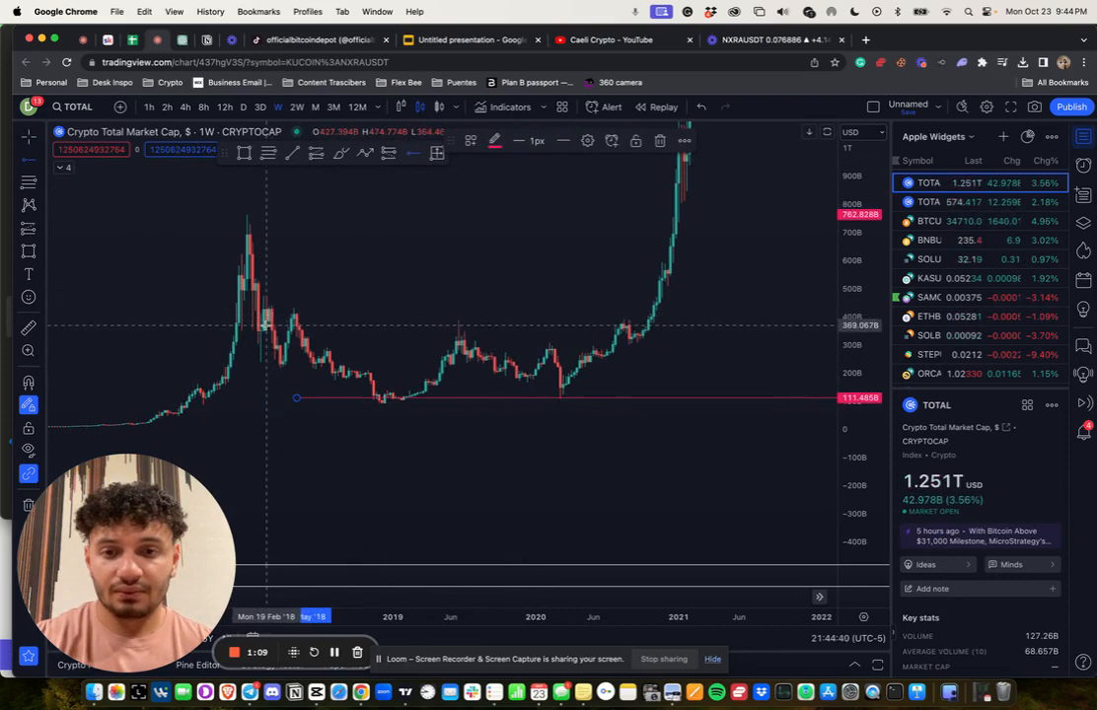
pyautogui.click(296, 320)
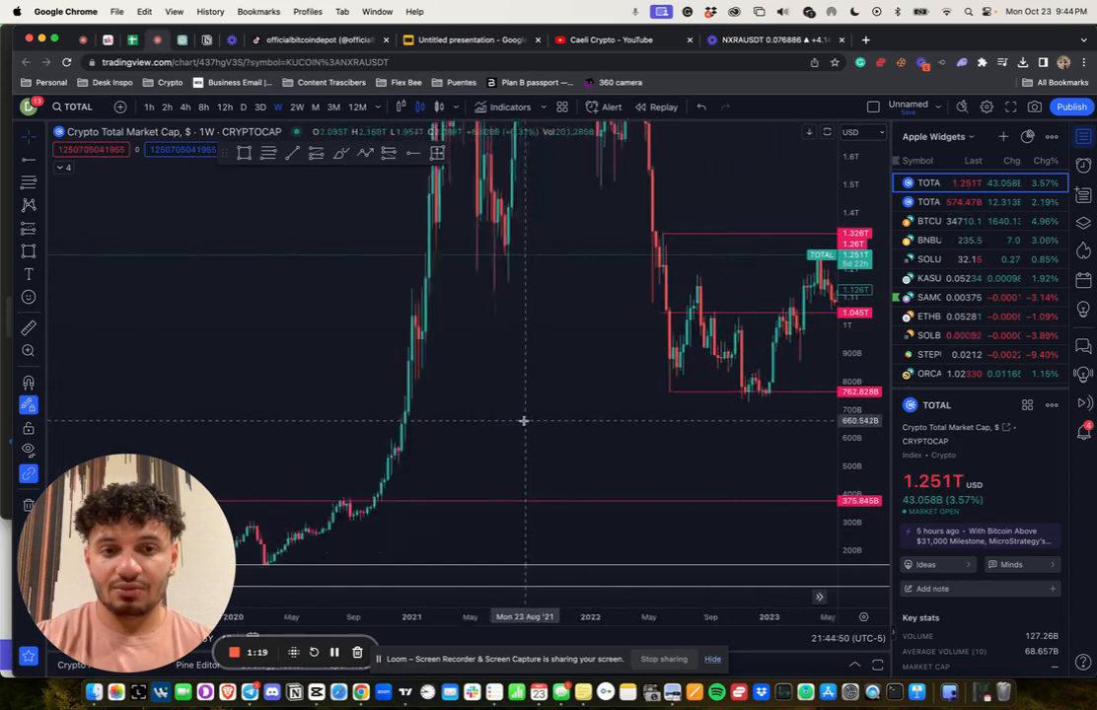
pyautogui.moveTo(676, 259)
pyautogui.mouseDown()
pyautogui.moveTo(509, 302)
pyautogui.moveTo(321, 314)
pyautogui.mouseUp()
pyautogui.scroll(-2, 808, 342)
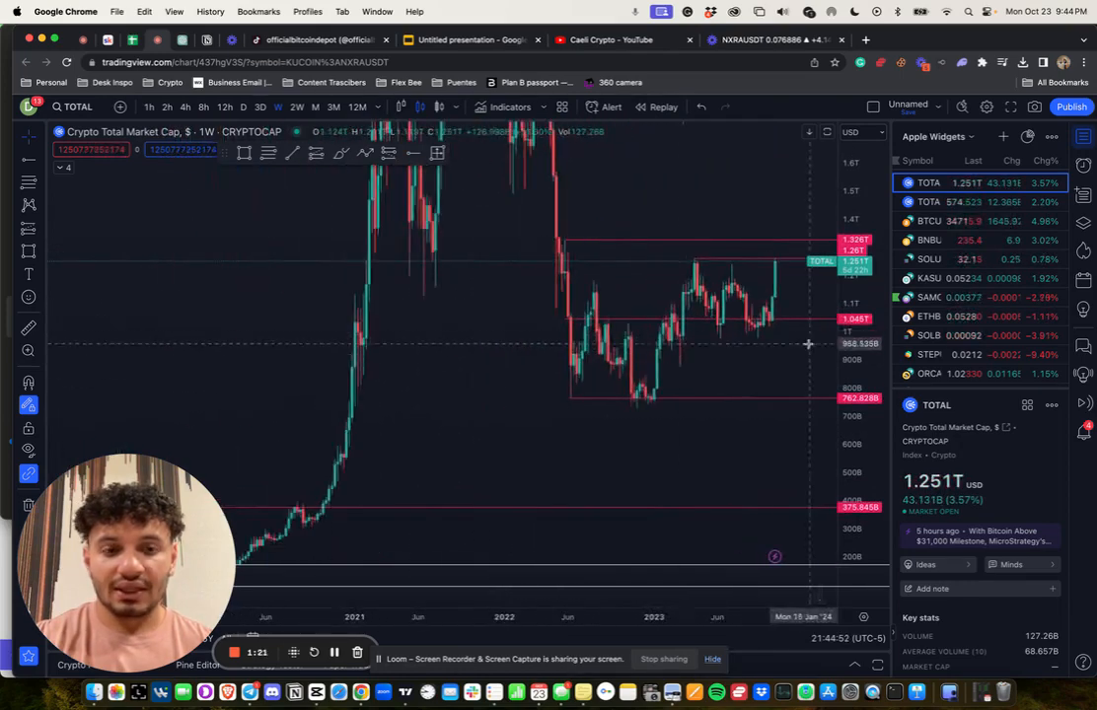
pyautogui.scroll(2, 725, 390)
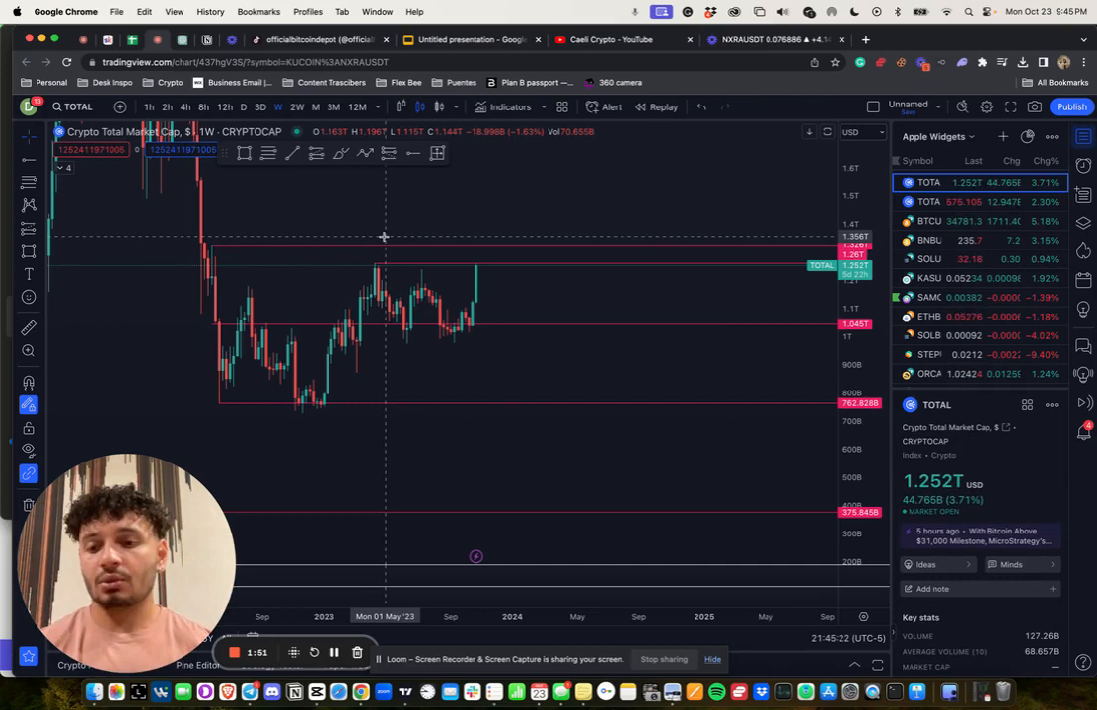
pyautogui.scroll(-2, 632, 286)
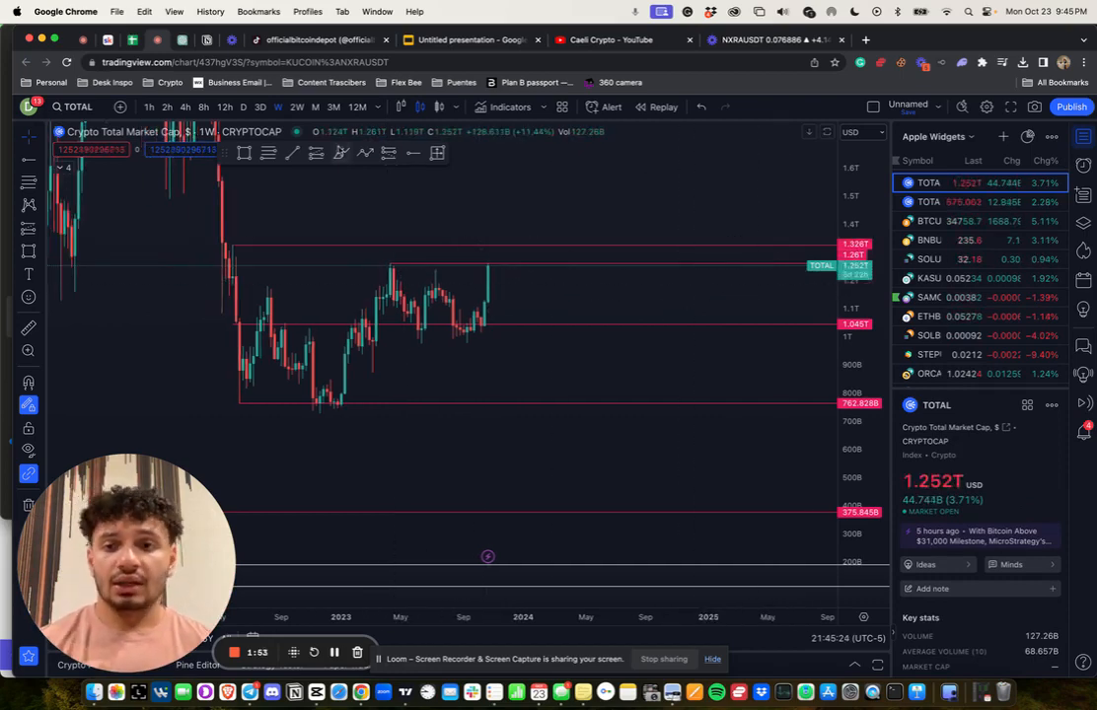
pyautogui.scroll(-3, 582, 269)
pyautogui.scroll(-4, 394, 256)
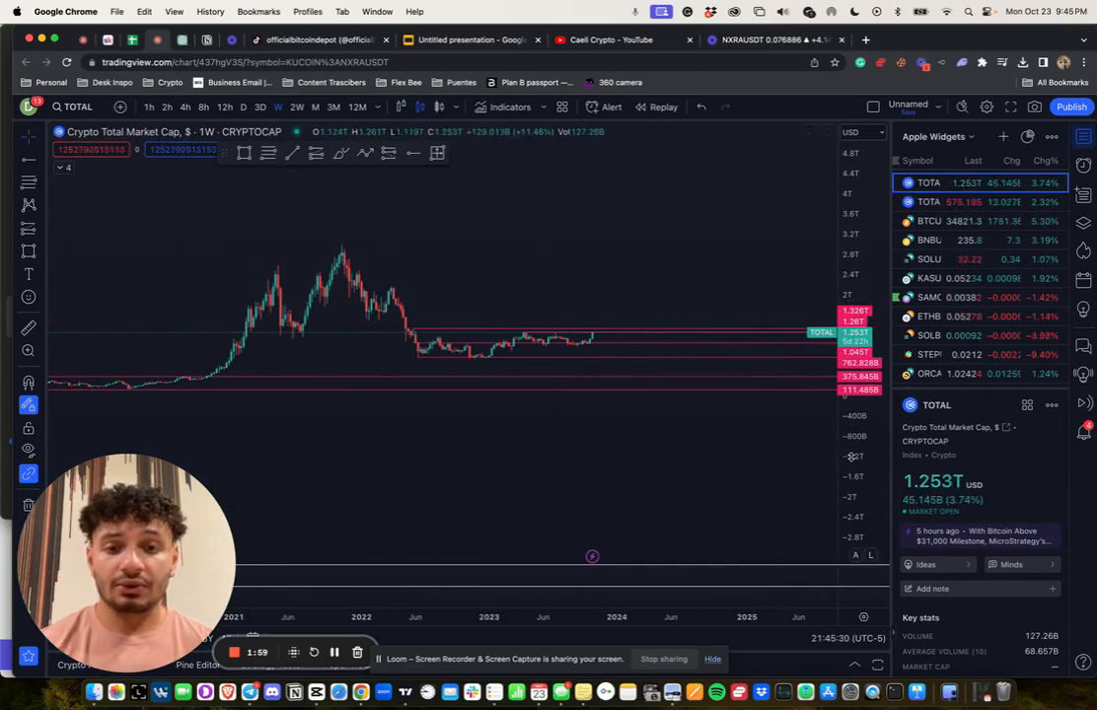
# Stretch the price scale so all levels from 111.485B to 1.326T fit in view.
pyautogui.moveTo(852, 457); pyautogui.dragTo(851, 394)
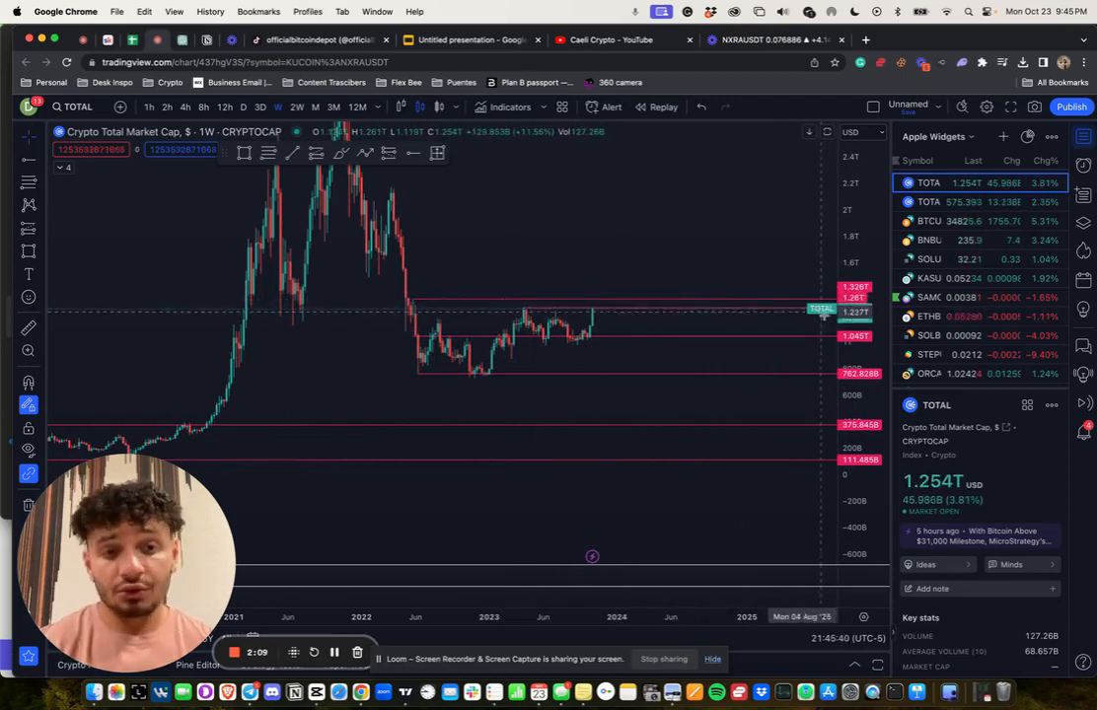
pyautogui.moveTo(824, 314); pyautogui.dragTo(808, 184)
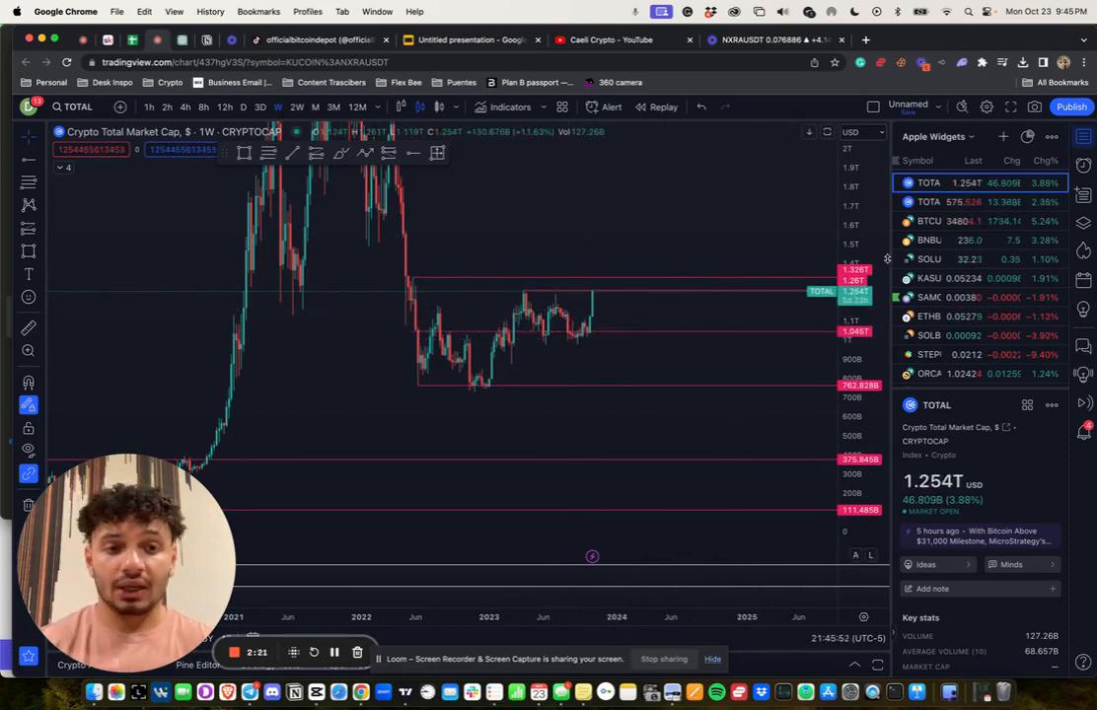
# Switch to the TOTAL2 chart and remove all of its drawings.
pyautogui.click(916, 203)
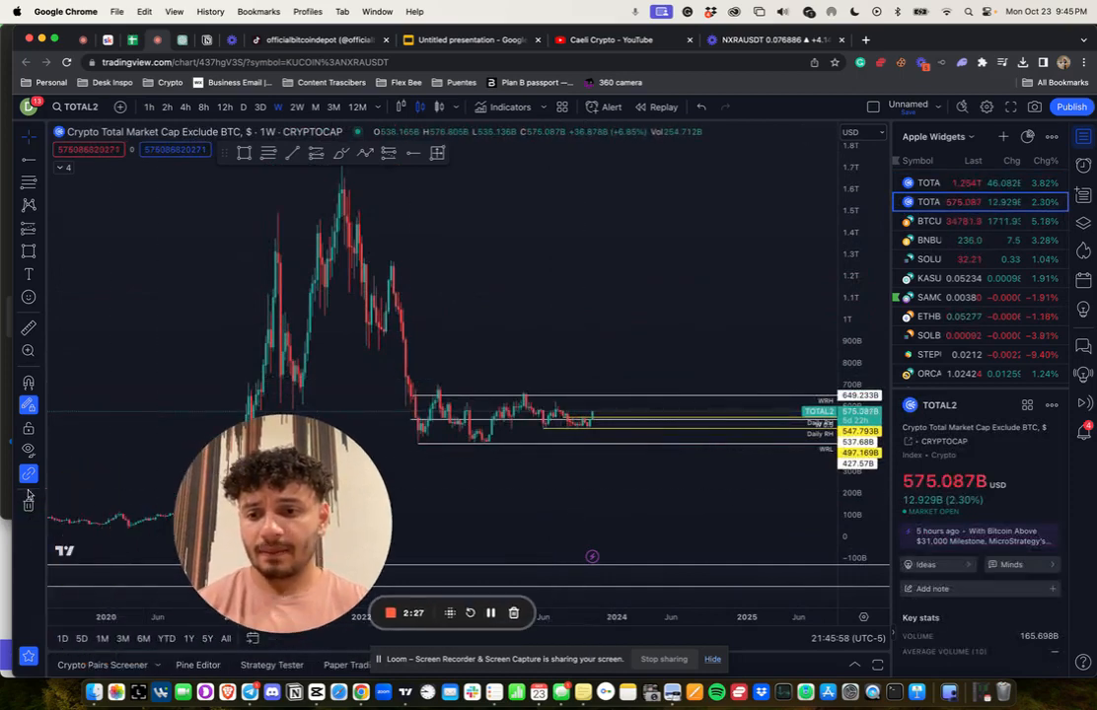
pyautogui.click(29, 506)
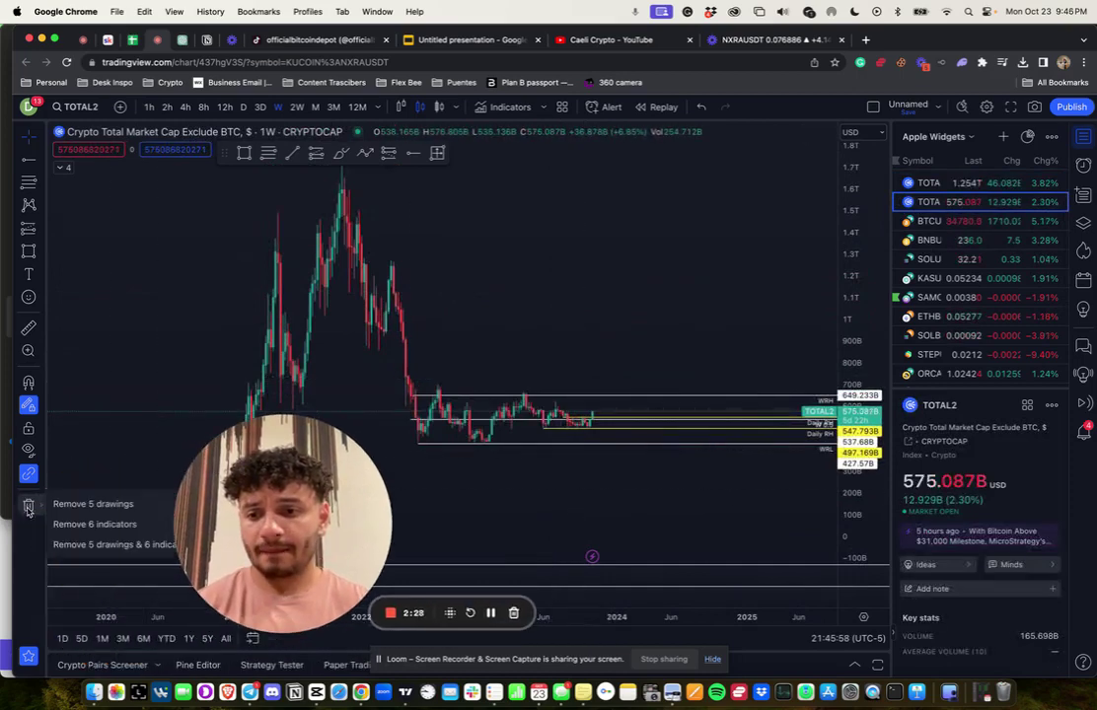
pyautogui.click(78, 505)
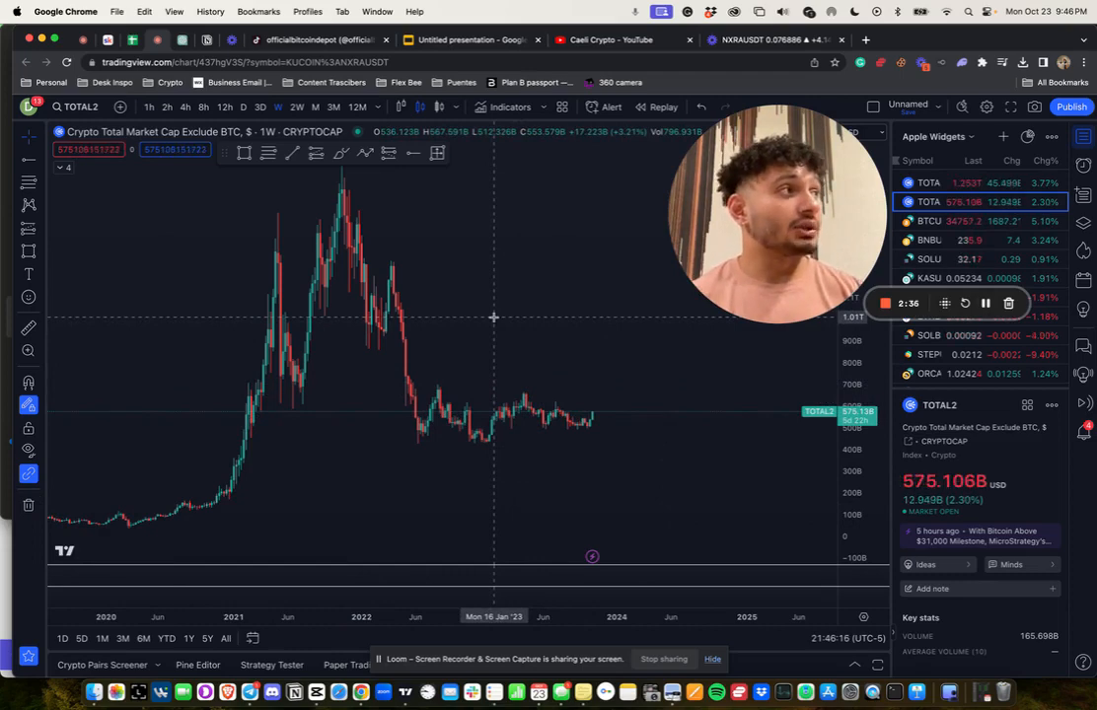
pyautogui.scroll(3, 592, 421)
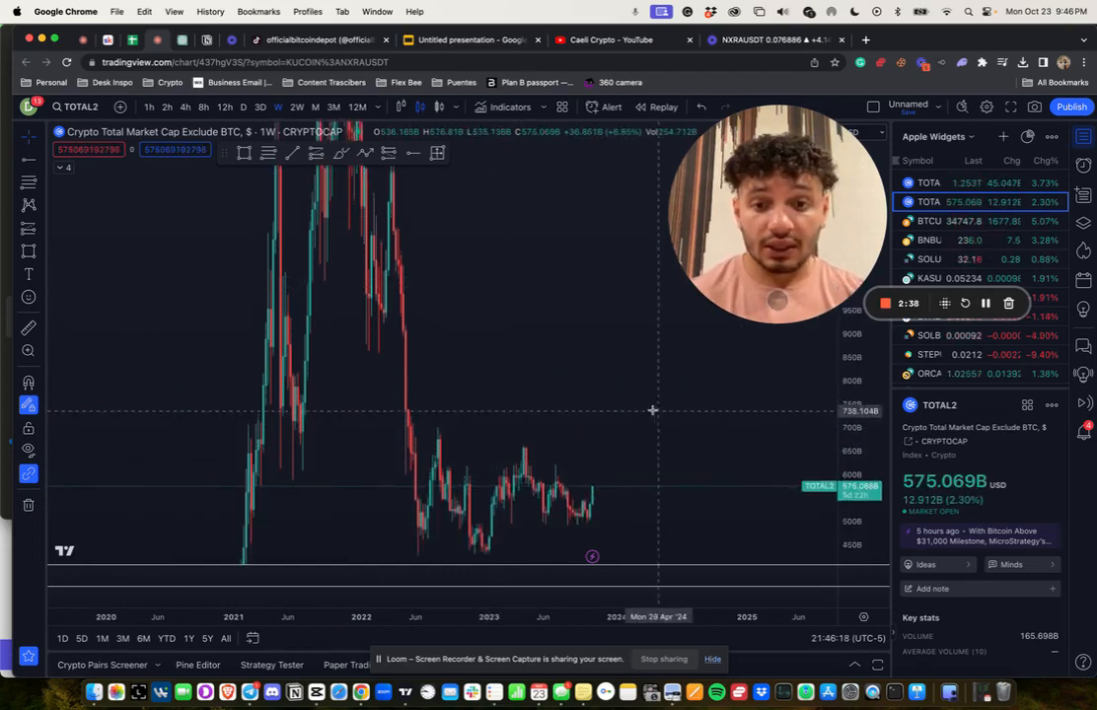
# Mark the TOTAL2 range low near 427.57B and draw a Fib retracement from range high to low.
pyautogui.moveTo(652, 411); pyautogui.dragTo(421, 419)
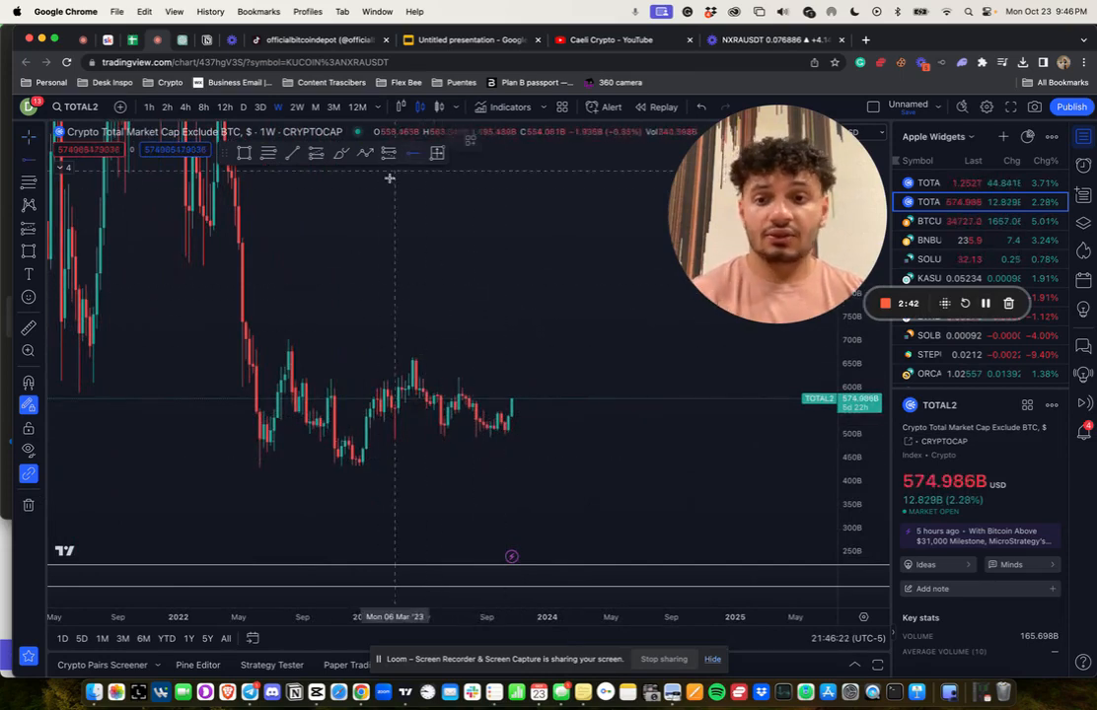
pyautogui.click(259, 468)
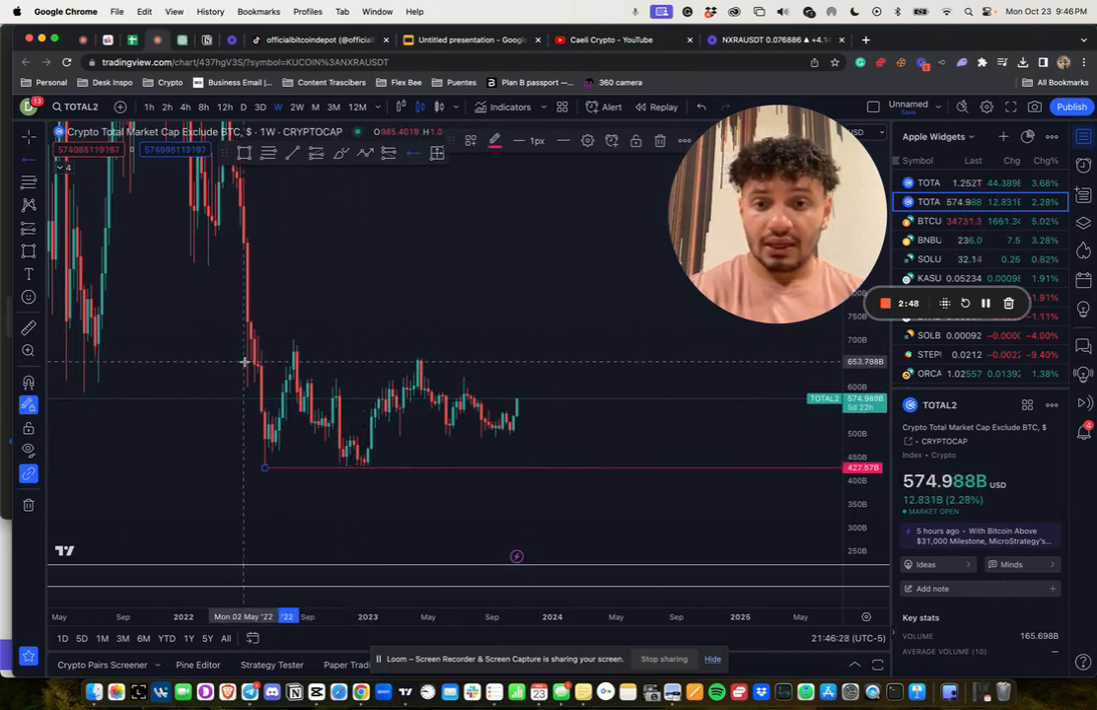
pyautogui.scroll(1, 422, 456)
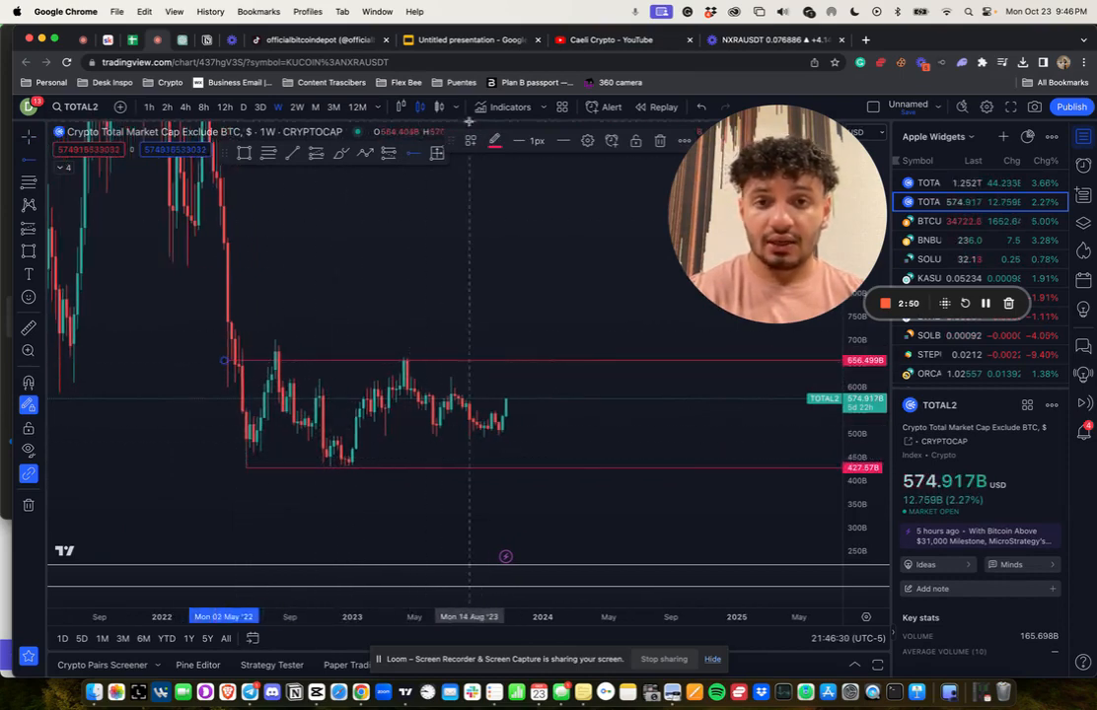
pyautogui.click(268, 153)
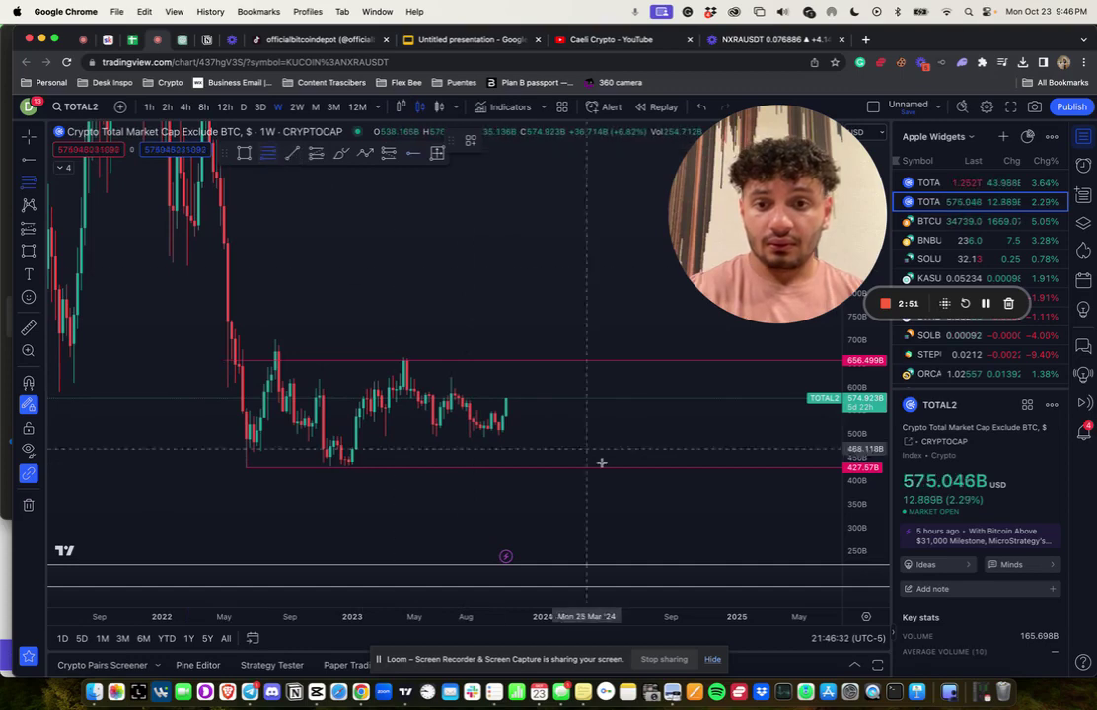
pyautogui.click(583, 360)
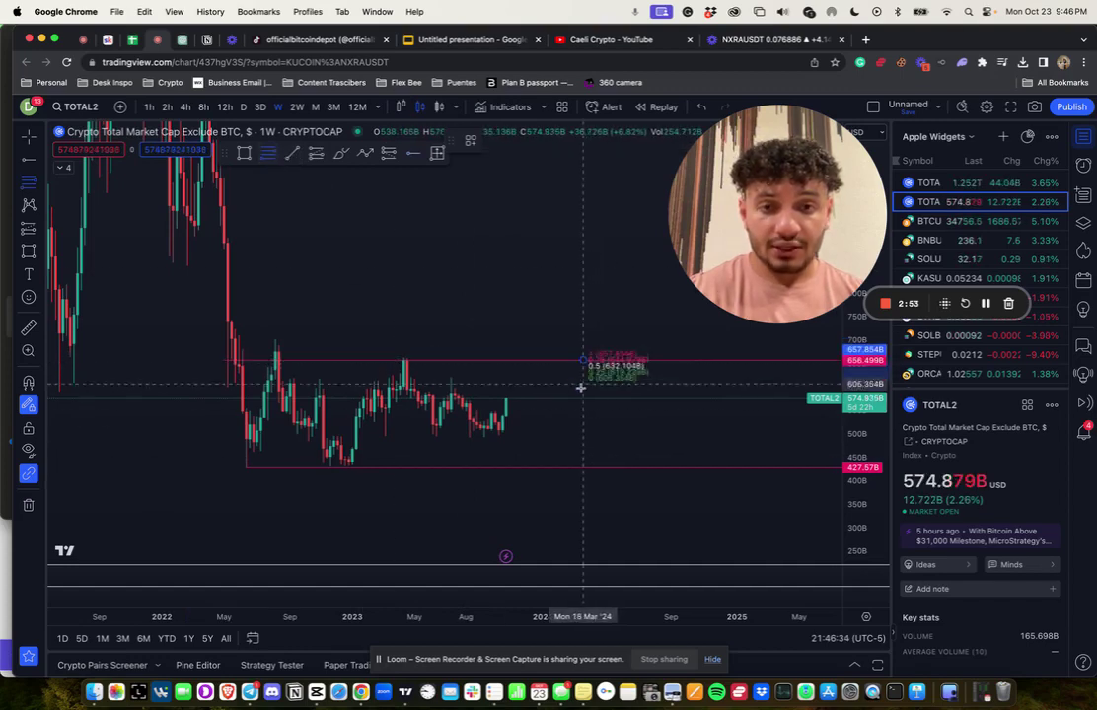
pyautogui.click(597, 466)
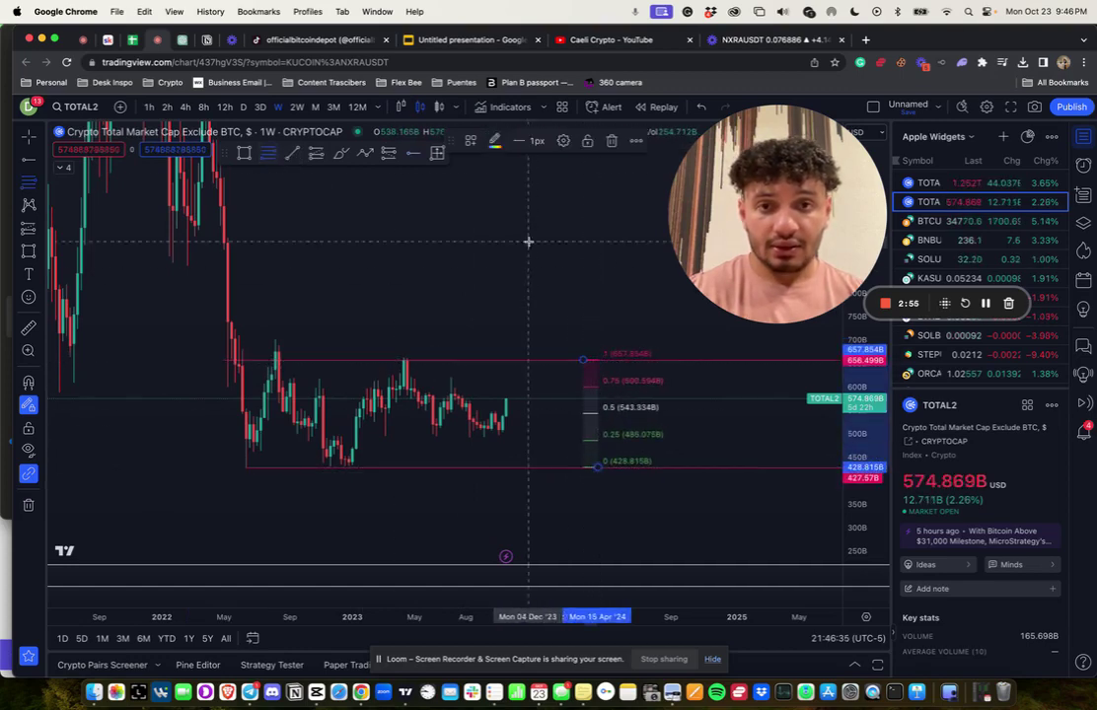
# Add a red horizontal line at the 544.012B midpoint and delete the Fib retracement.
pyautogui.click(250, 427)
pyautogui.click(249, 414)
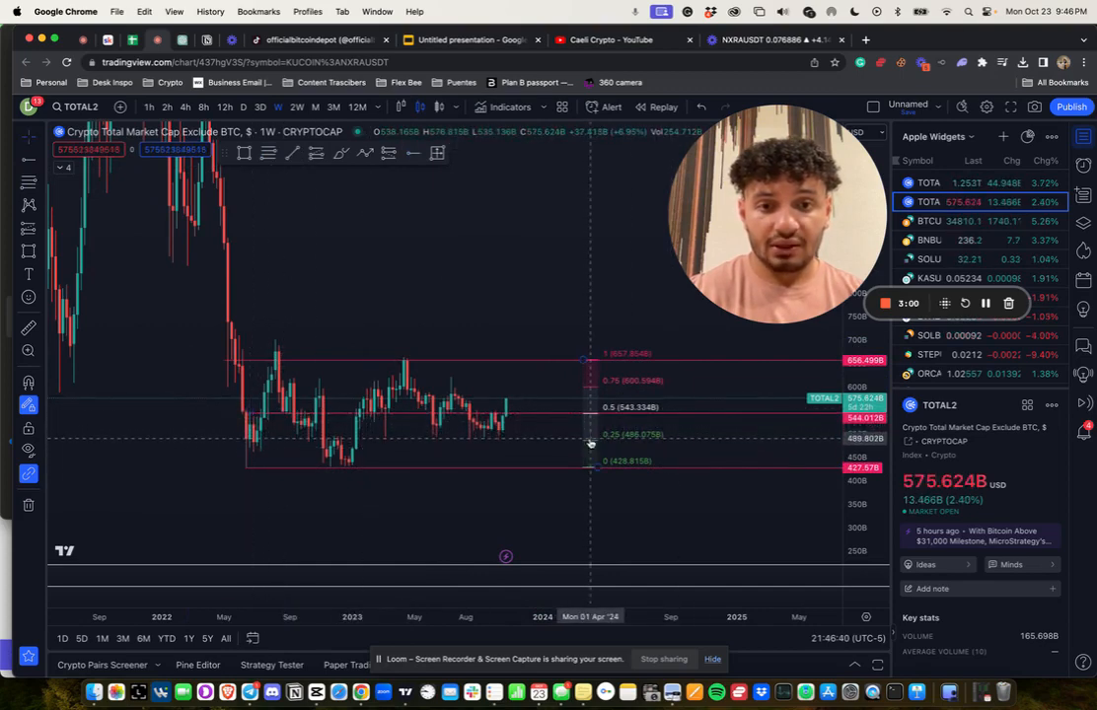
pyautogui.press('BackSpace')
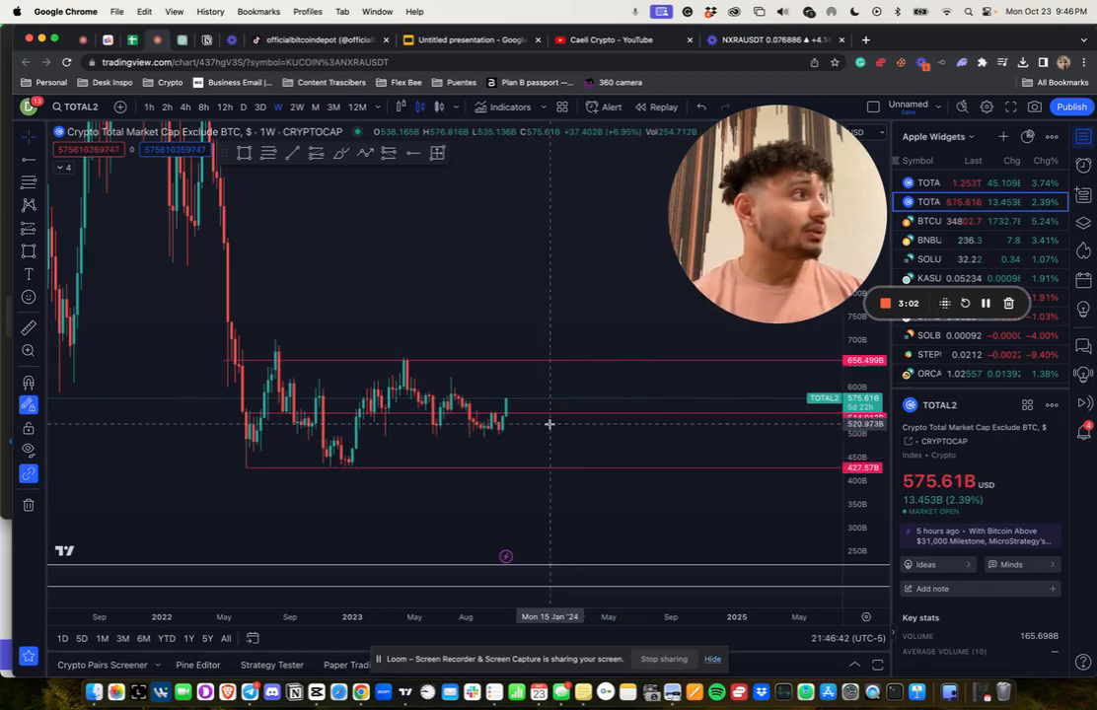
# On daily candles, draw a green projected path dipping to the midline then rising above the 656.499B high.
pyautogui.click(243, 107)
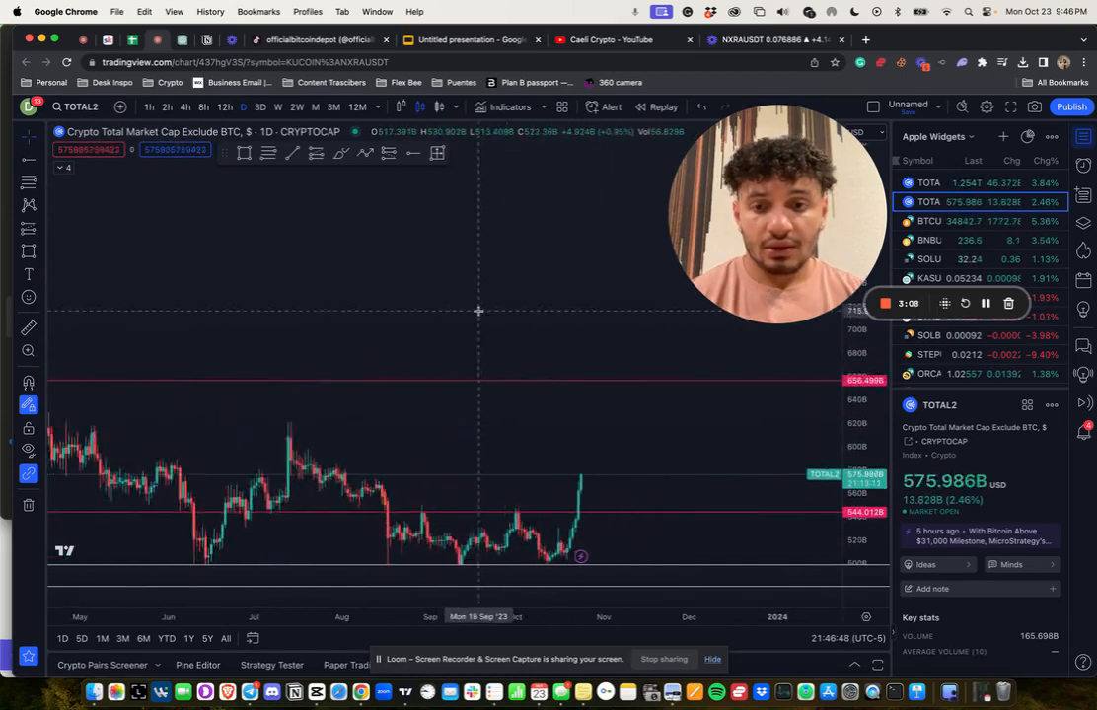
pyautogui.scroll(3, 601, 195)
pyautogui.moveTo(750, 217); pyautogui.dragTo(928, 212)
pyautogui.moveTo(570, 291)
pyautogui.mouseDown()
pyautogui.moveTo(727, 291)
pyautogui.moveTo(619, 294)
pyautogui.mouseUp()
pyautogui.scroll(-3, 727, 291)
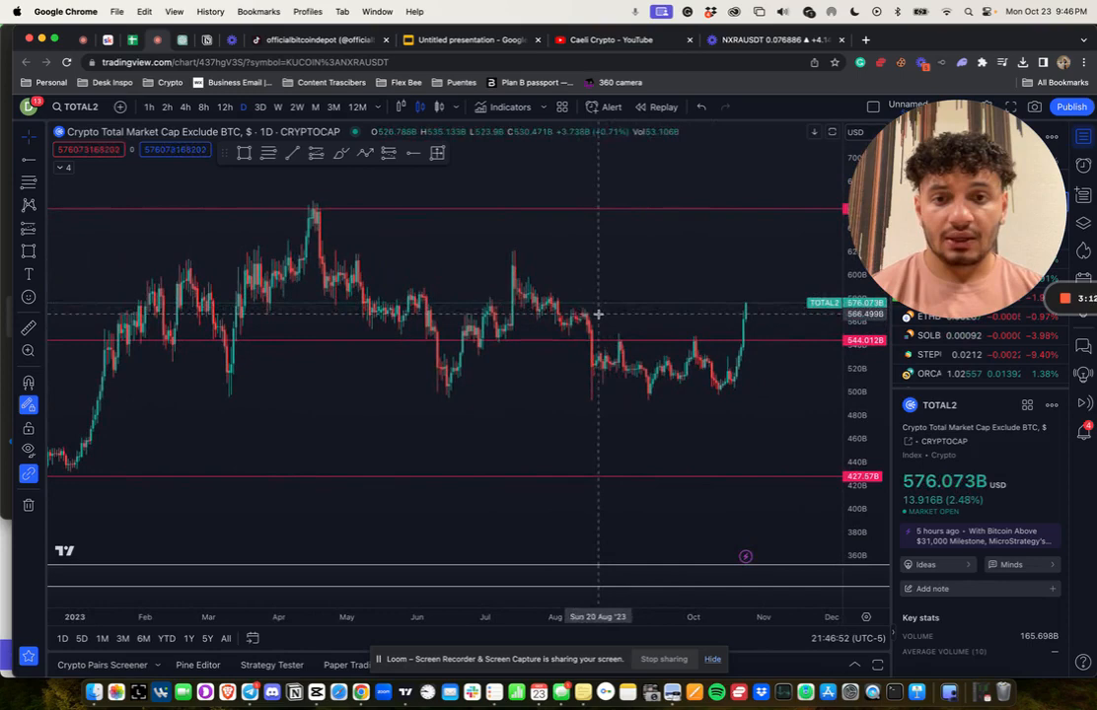
pyautogui.hscroll(3, 623, 316)
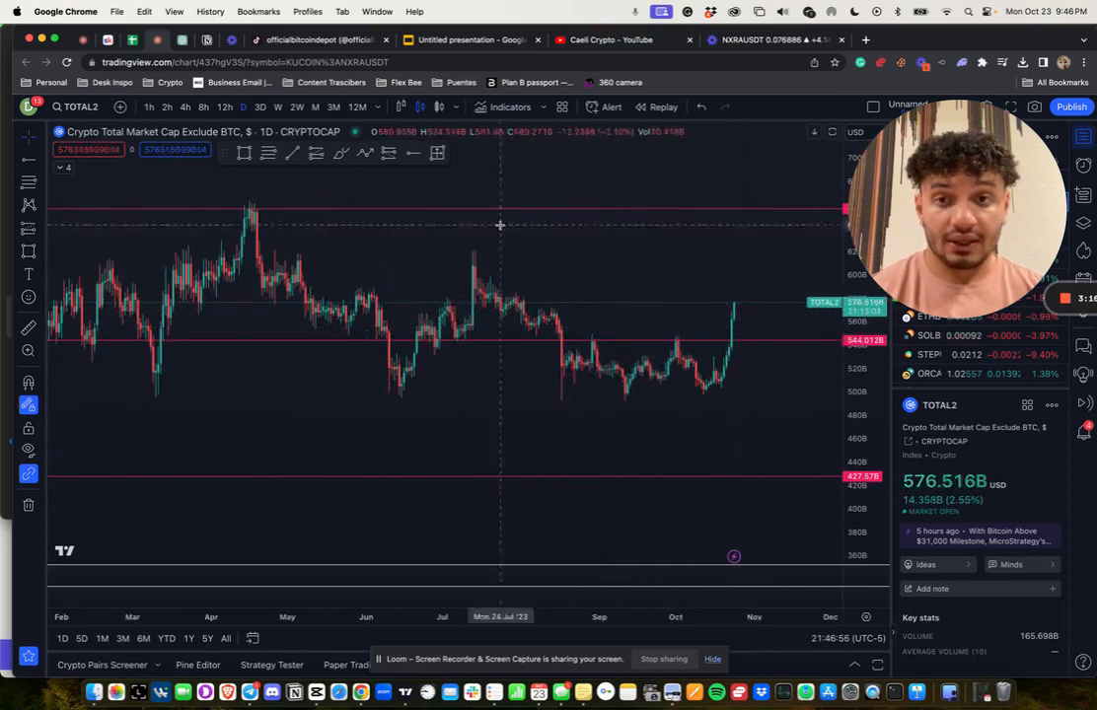
pyautogui.click(365, 152)
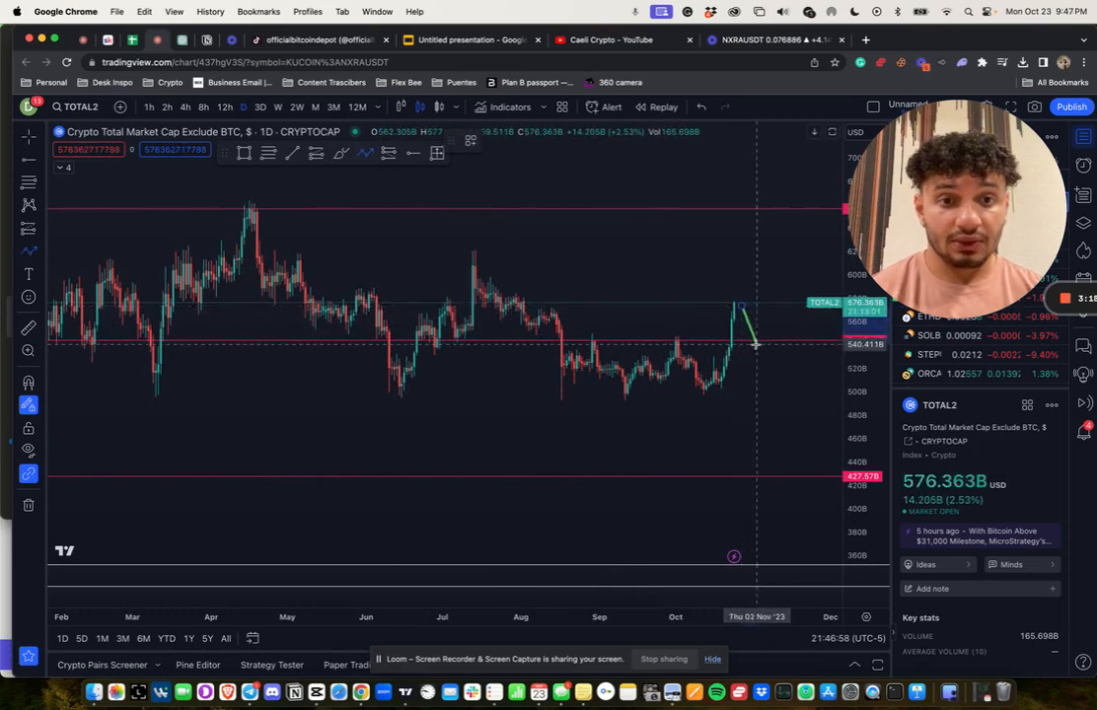
pyautogui.click(755, 343)
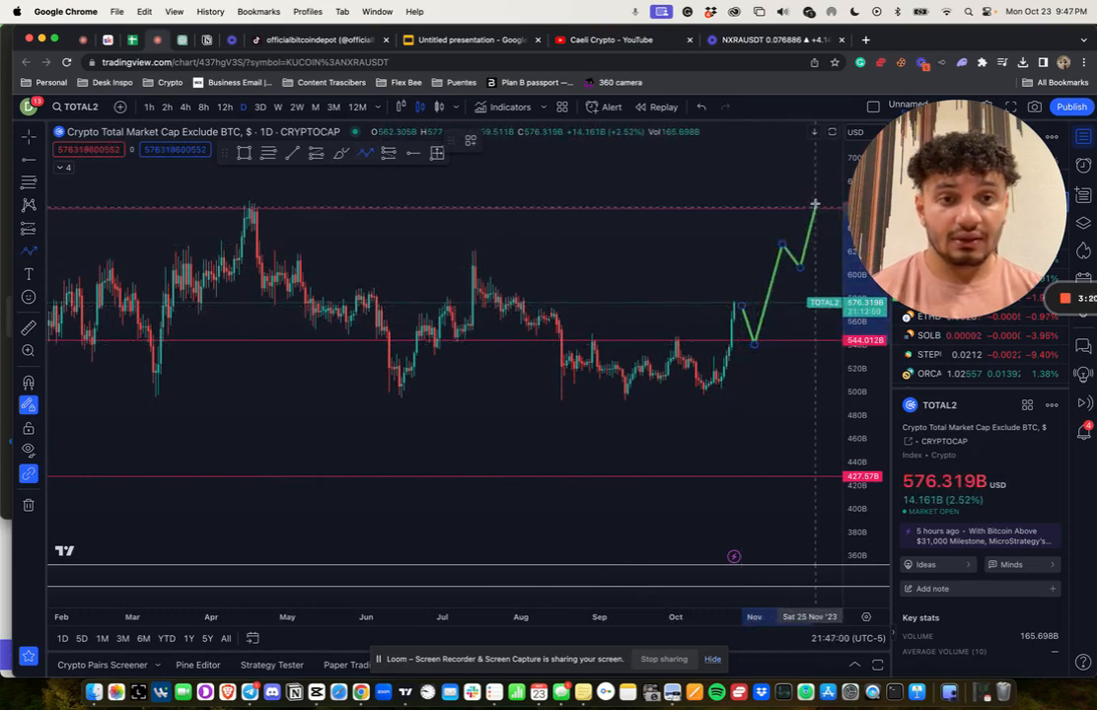
pyautogui.click(814, 176)
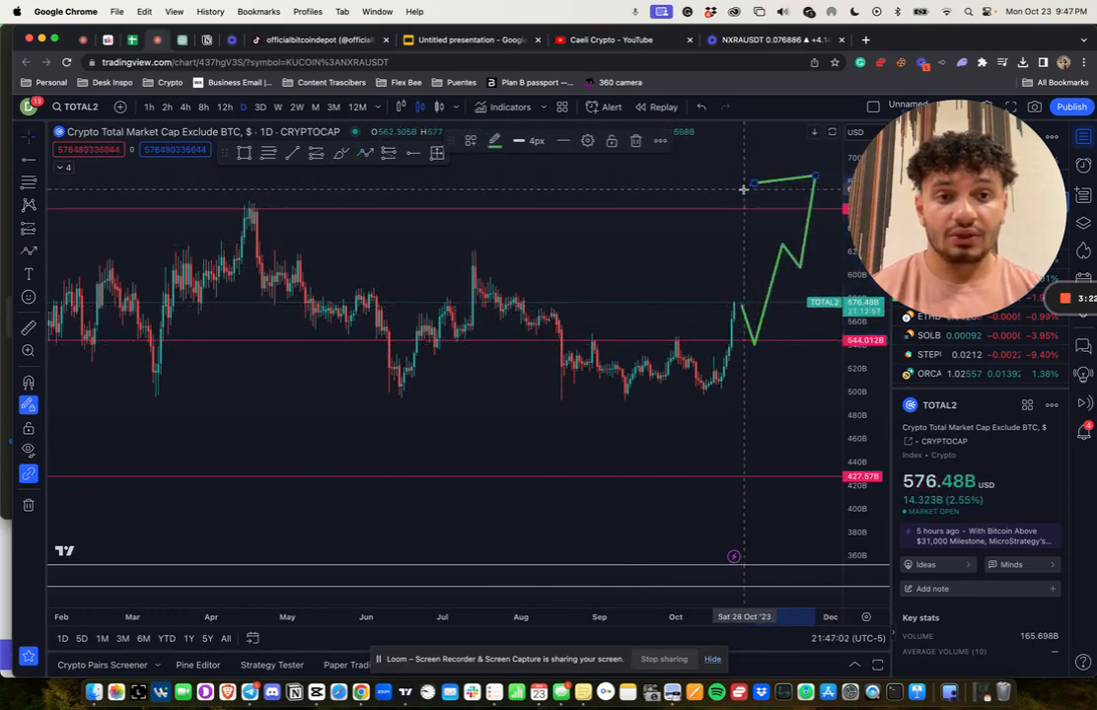
pyautogui.doubleClick(743, 189)
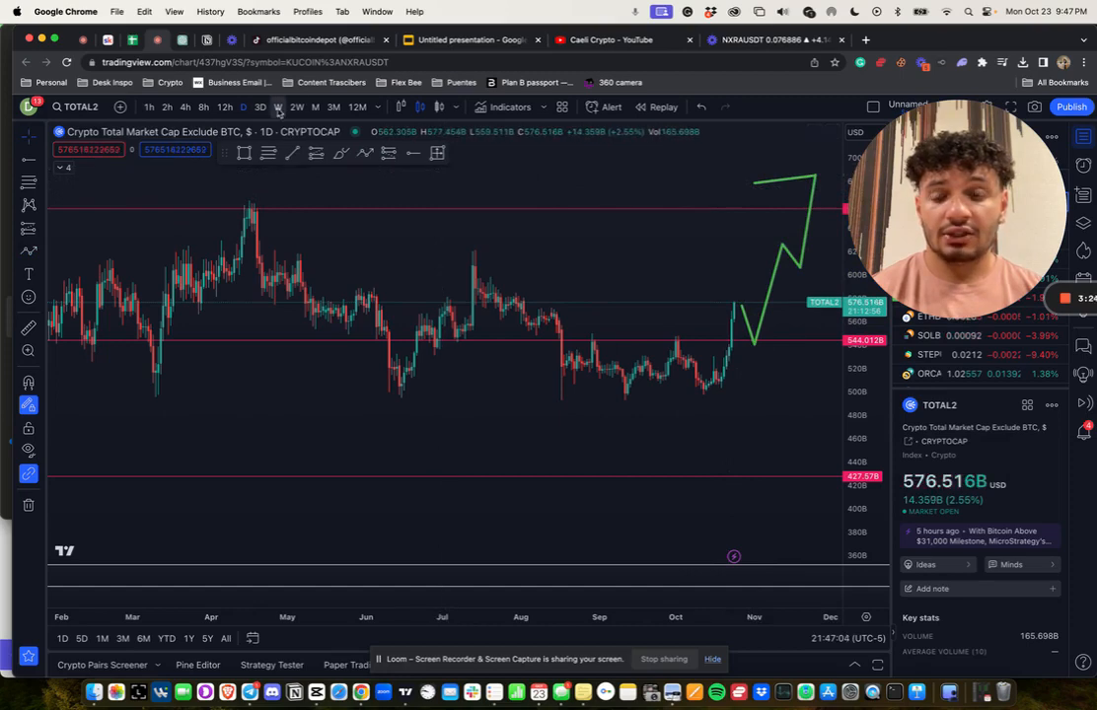
# Return to weekly candles and shrink the price scale to show the full history.
pyautogui.click(280, 112)
pyautogui.scroll(3, 749, 313)
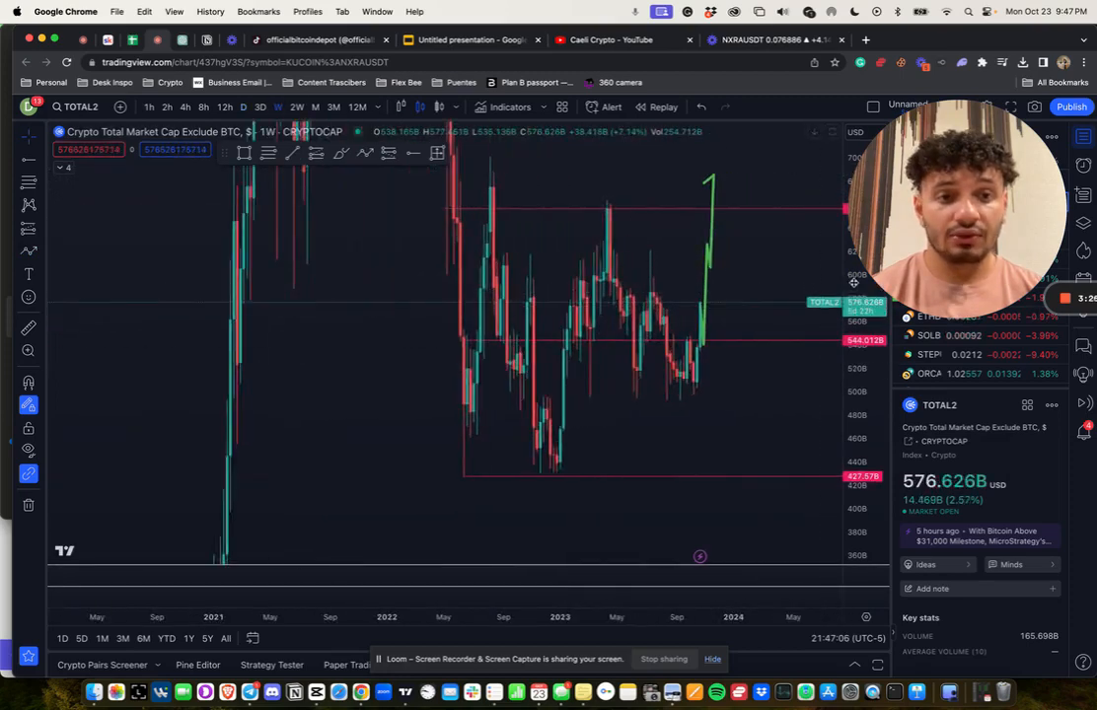
pyautogui.moveTo(855, 286); pyautogui.dragTo(854, 405)
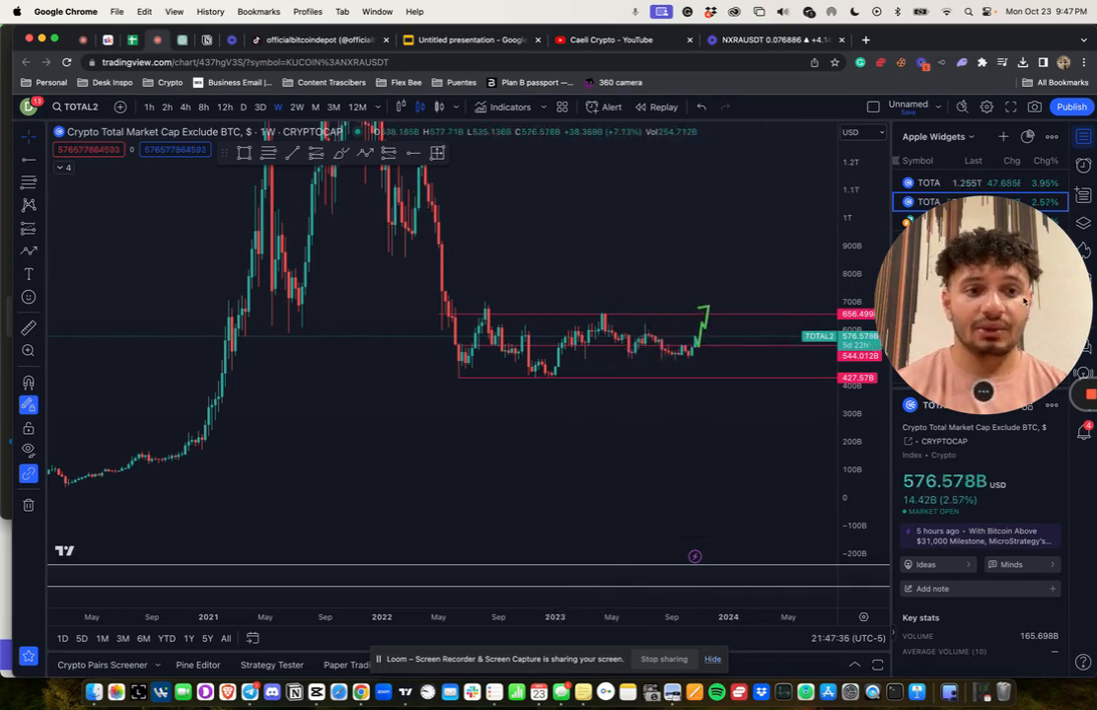
# Switch the chart to Bitcoin / TetherUS and pan onto the recent weekly candles.
pyautogui.moveTo(1026, 301); pyautogui.dragTo(540, 340)
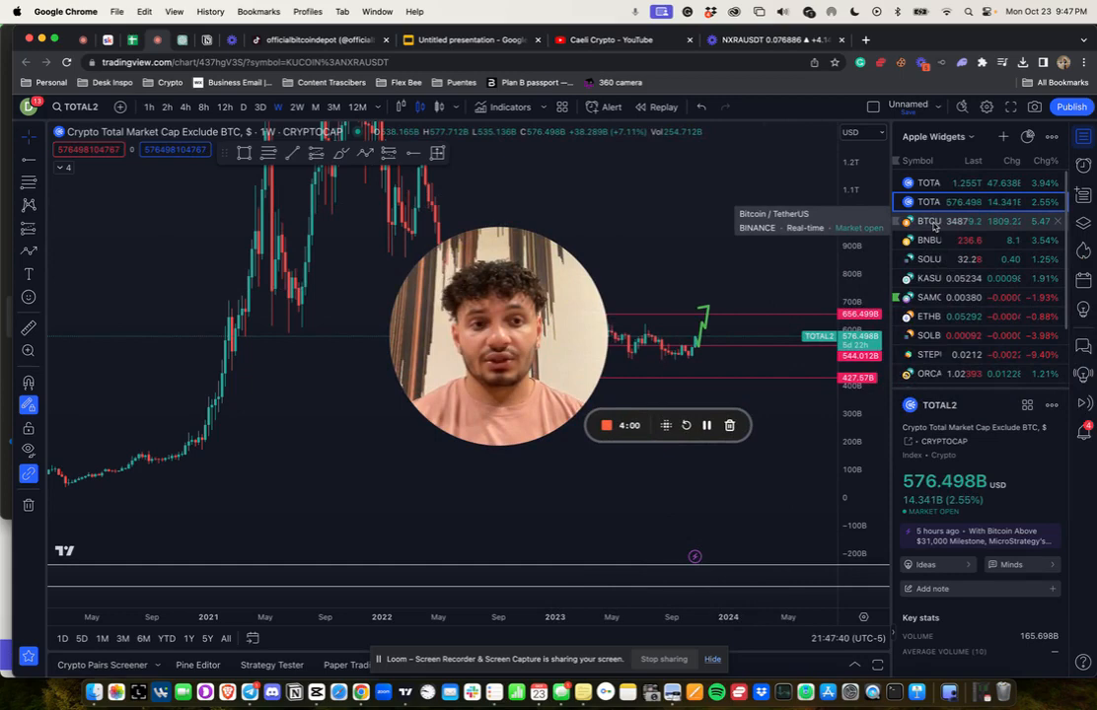
pyautogui.click(934, 222)
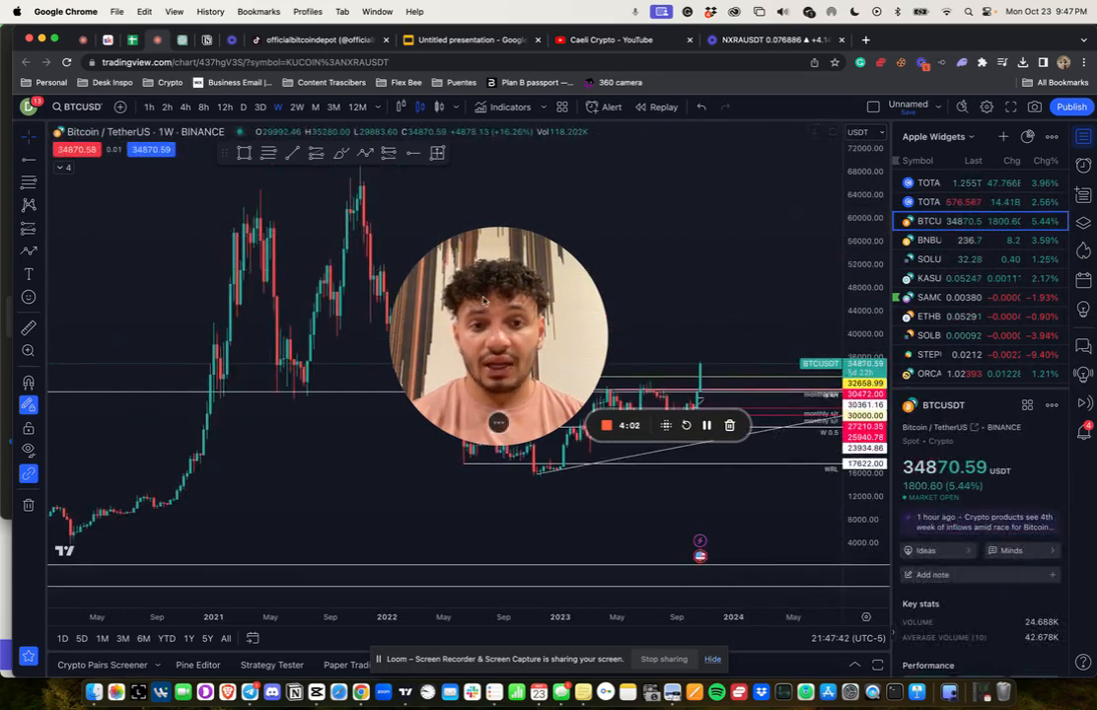
pyautogui.moveTo(483, 299)
pyautogui.mouseDown()
pyautogui.moveTo(655, 215)
pyautogui.moveTo(712, 259)
pyautogui.moveTo(930, 225)
pyautogui.mouseUp()
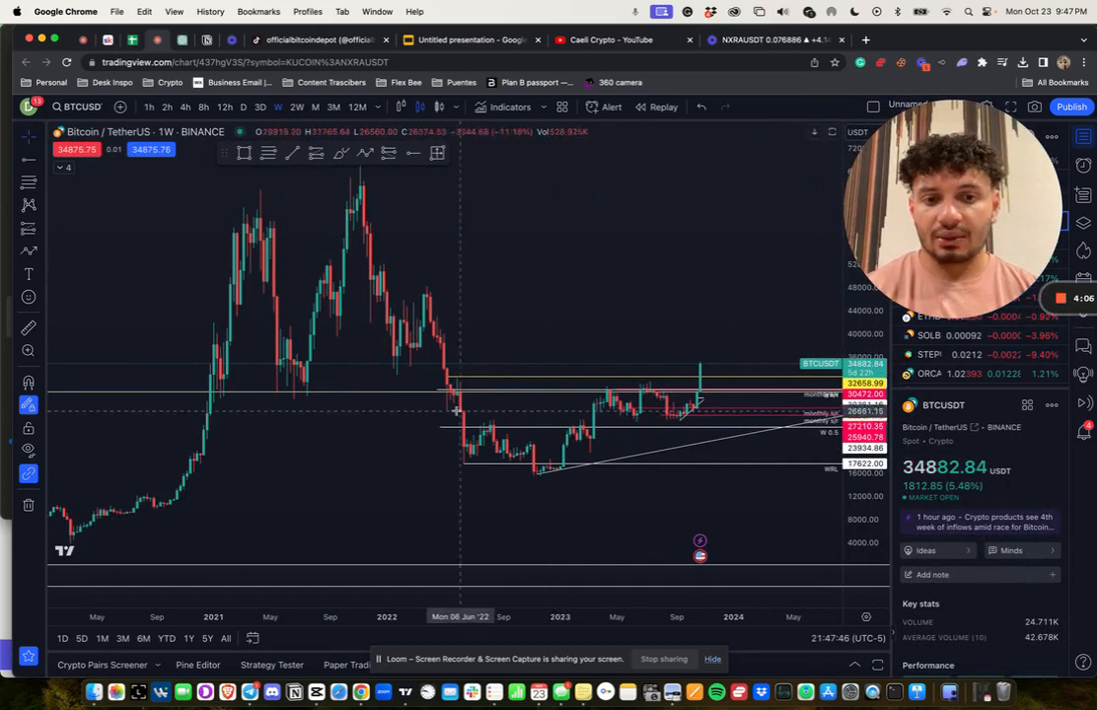
pyautogui.scroll(-1, 462, 392)
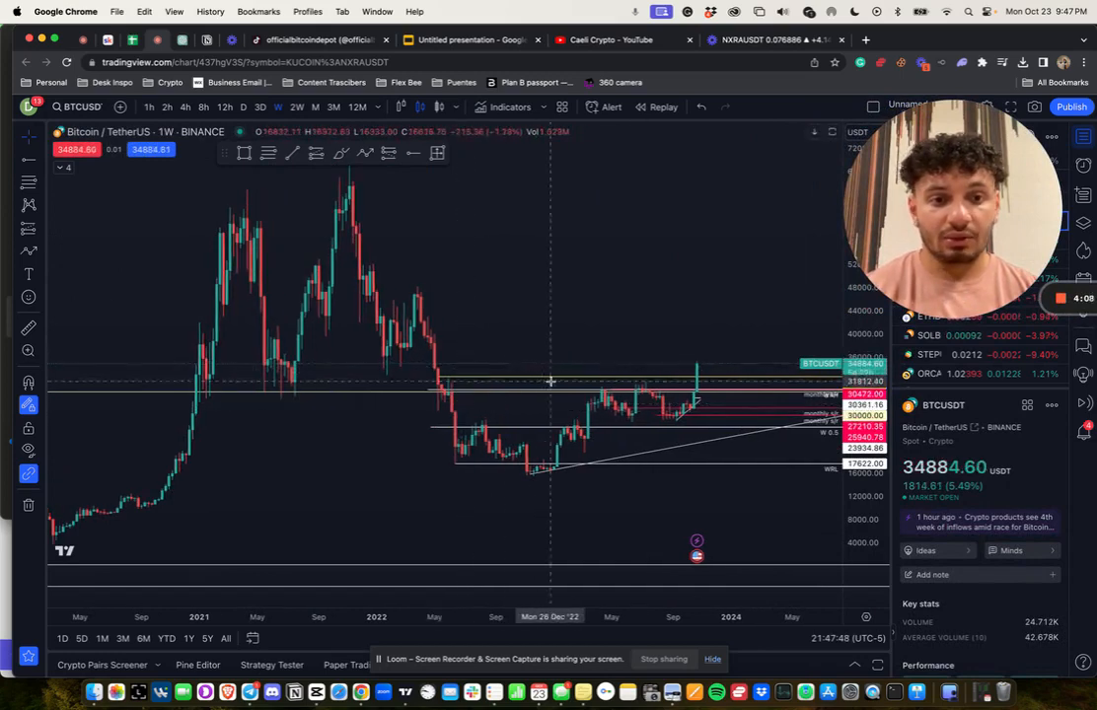
pyautogui.scroll(2, 819, 351)
pyautogui.scroll(2, 818, 350)
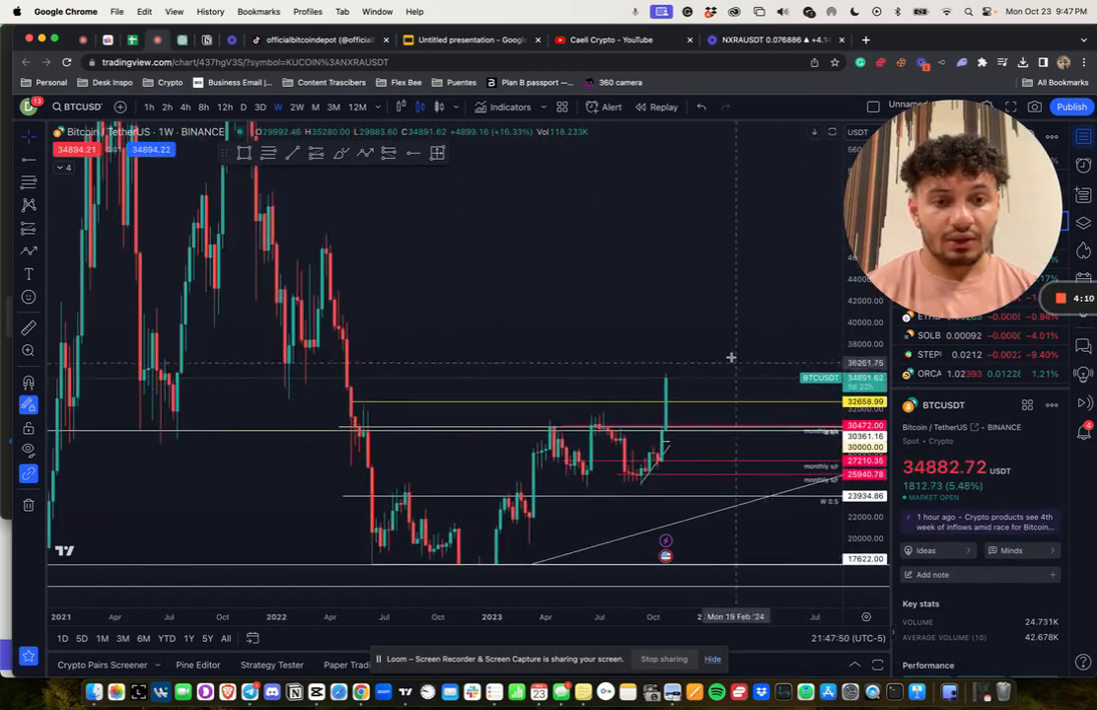
pyautogui.scroll(2, 679, 314)
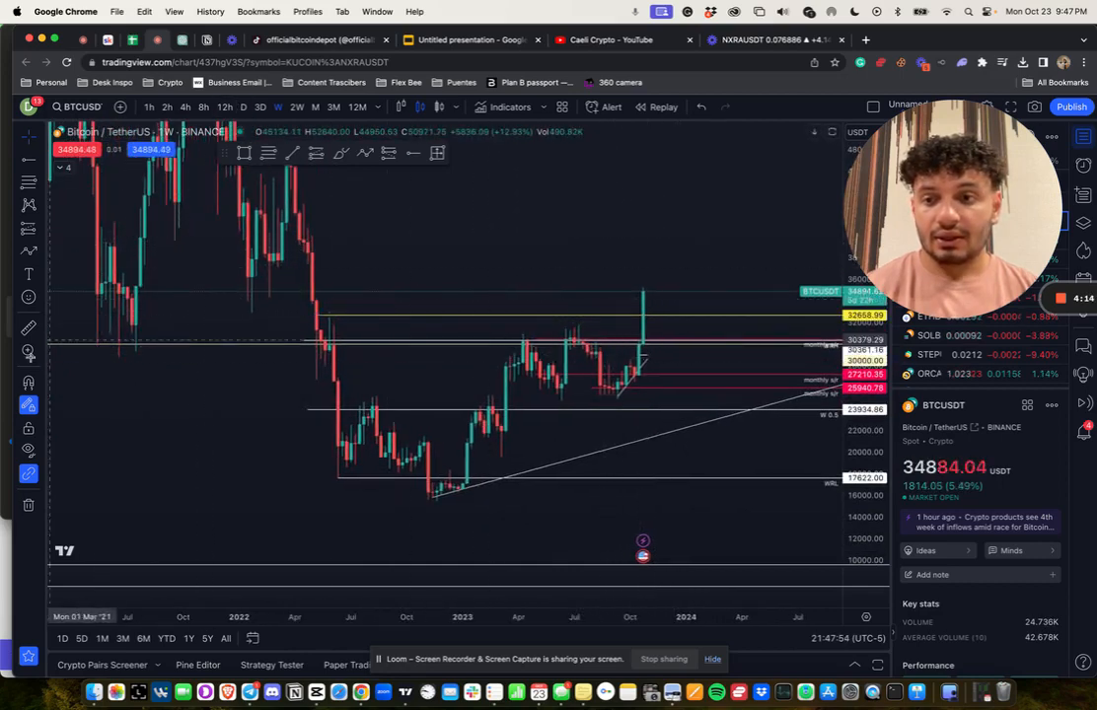
# Remove all indicators from the BTCUSDT chart, then undo that removal.
pyautogui.click(35, 509)
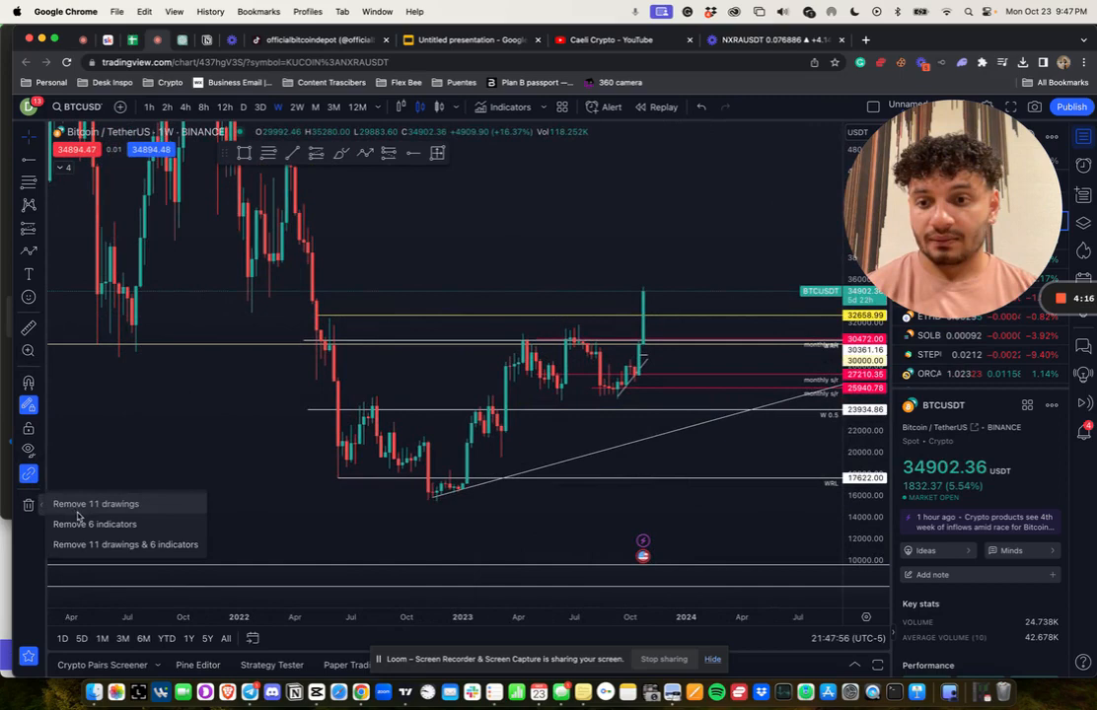
pyautogui.click(81, 524)
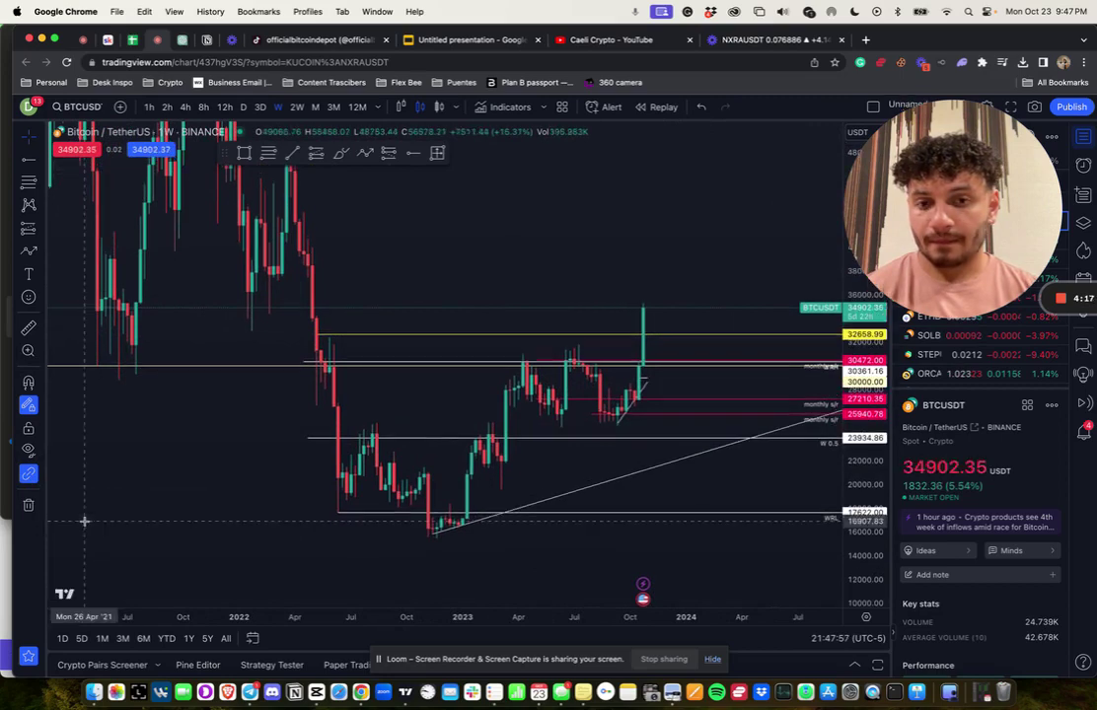
pyautogui.hotkey('ctrl', 'z')
# Remove all 11 drawings and hide the indicator panes, leaving only price candles.
pyautogui.click(28, 503)
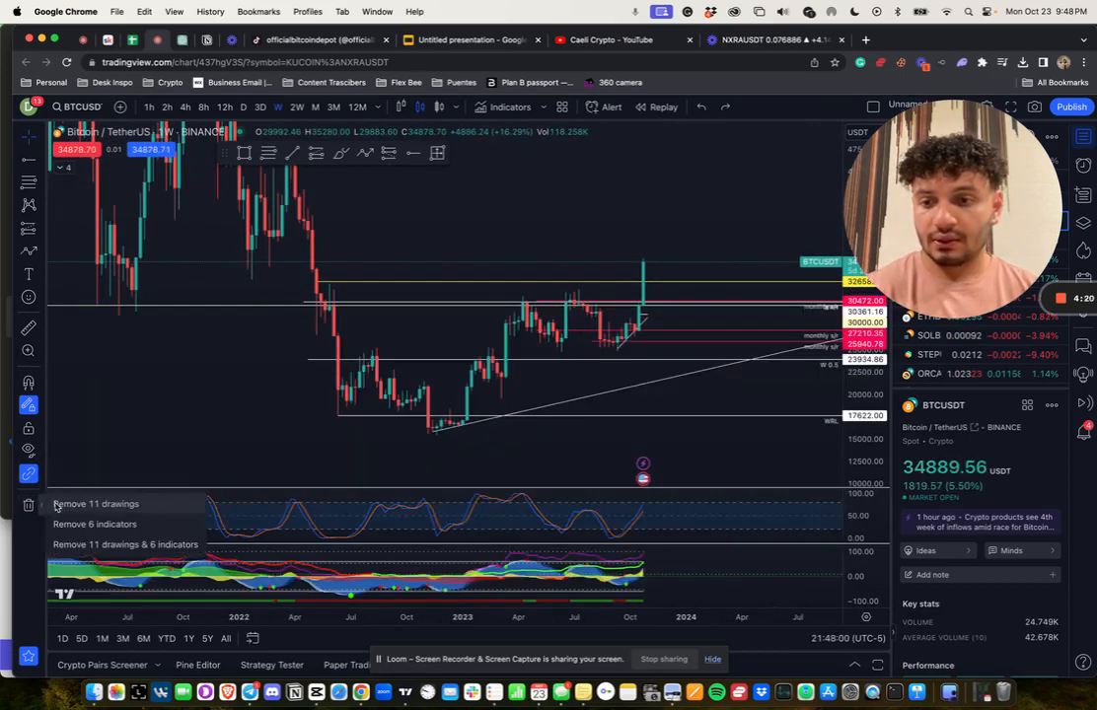
pyautogui.click(84, 508)
pyautogui.click(796, 552)
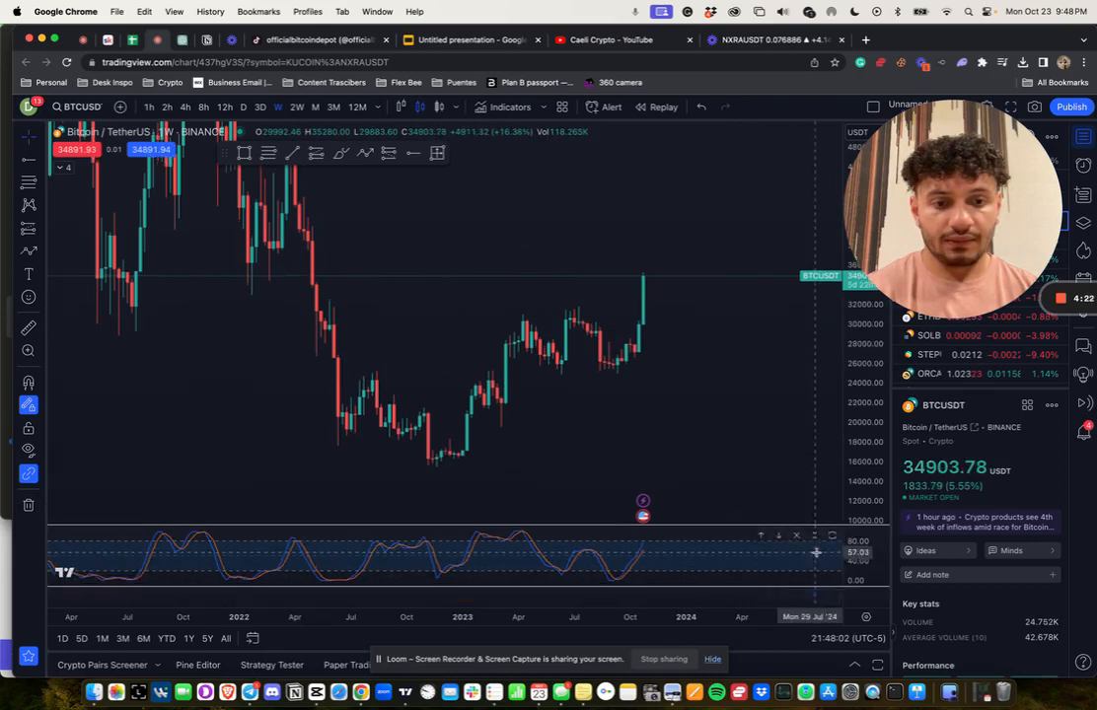
pyautogui.scroll(-2, 742, 470)
pyautogui.scroll(-3, 742, 461)
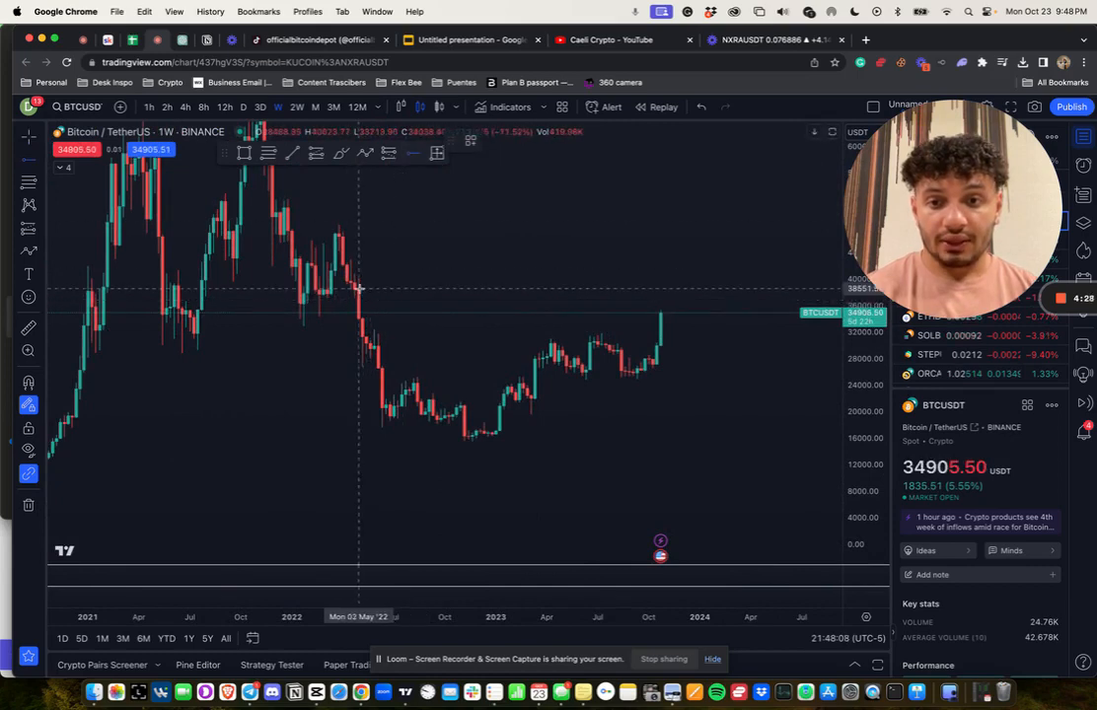
# Add a red horizontal ray marking the BTCUSDT range level from mid-2022.
pyautogui.click(372, 329)
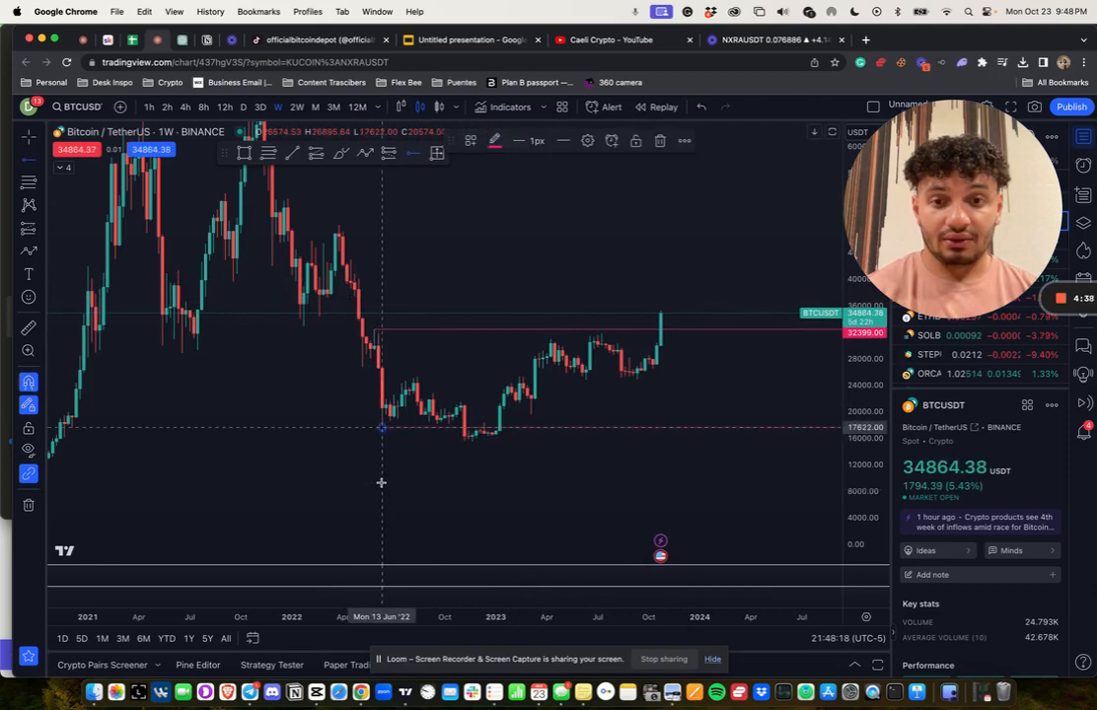
pyautogui.scroll(2, 380, 428)
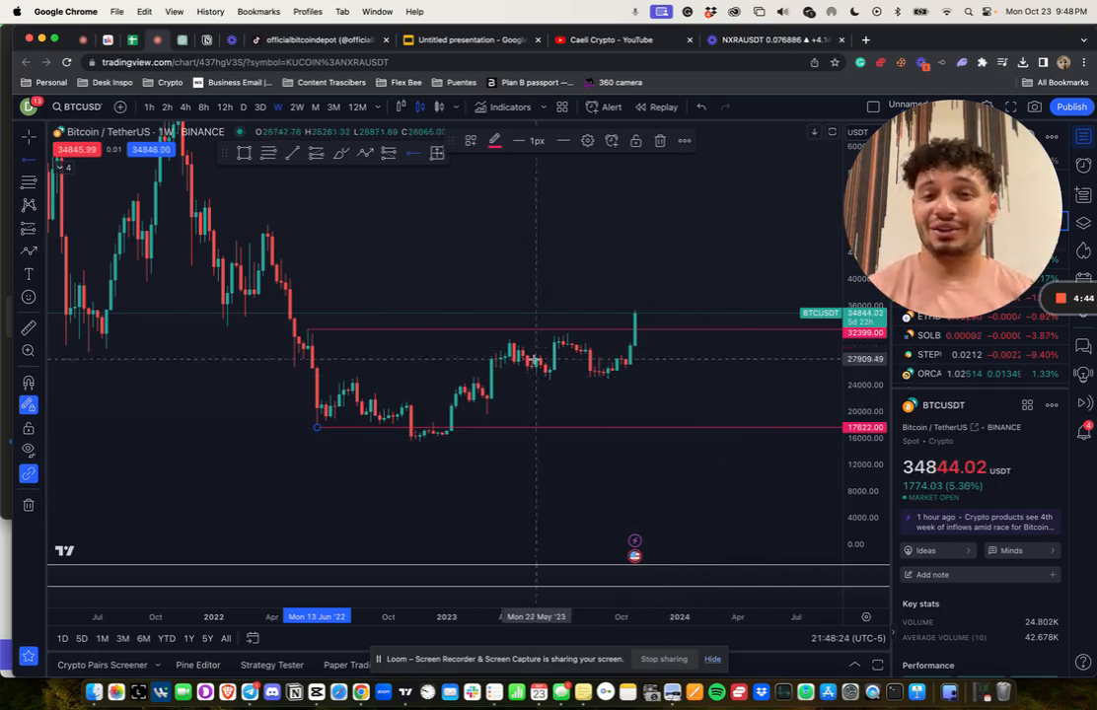
# Review BTCUSDT on daily and 3-day candles with the stochastic RSI pane expanded, stretching the price scale.
pyautogui.click(242, 107)
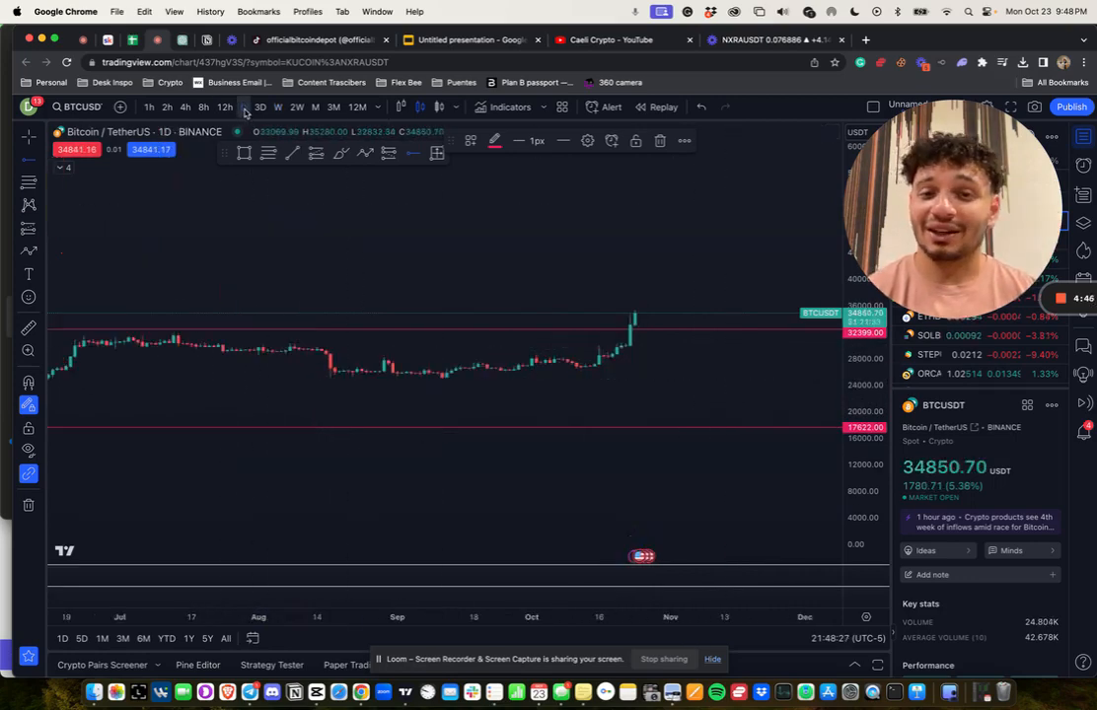
pyautogui.scroll(-2, 666, 452)
pyautogui.scroll(-2, 668, 451)
pyautogui.scroll(1, 668, 451)
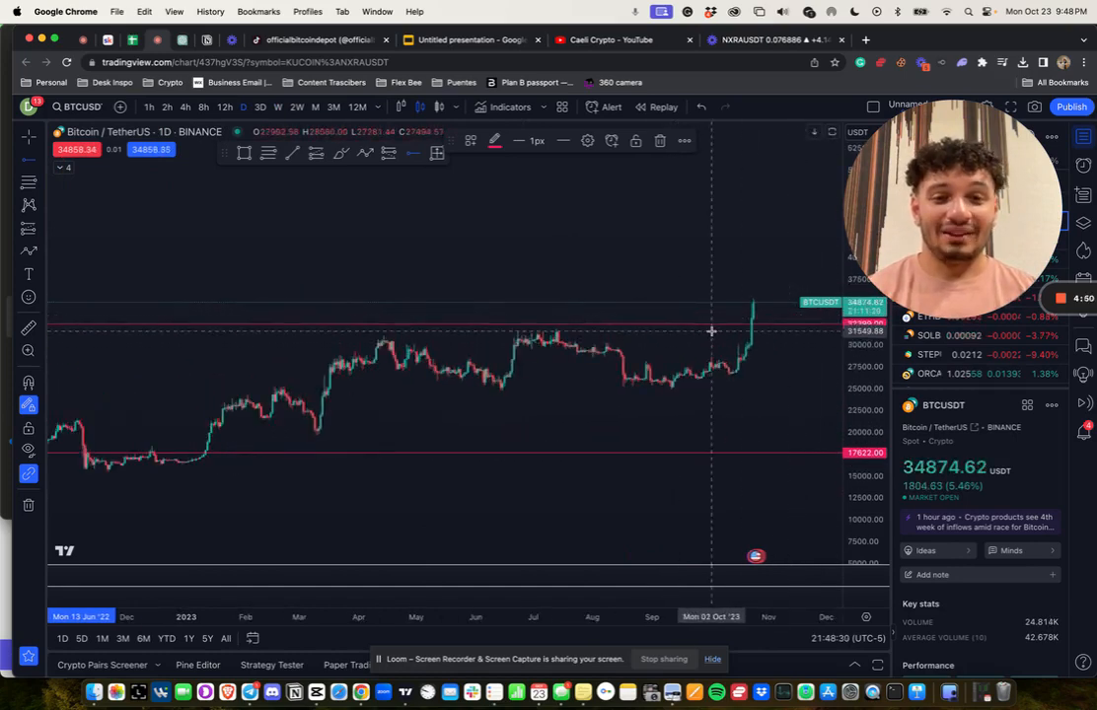
pyautogui.scroll(1, 766, 327)
pyautogui.scroll(1, 720, 323)
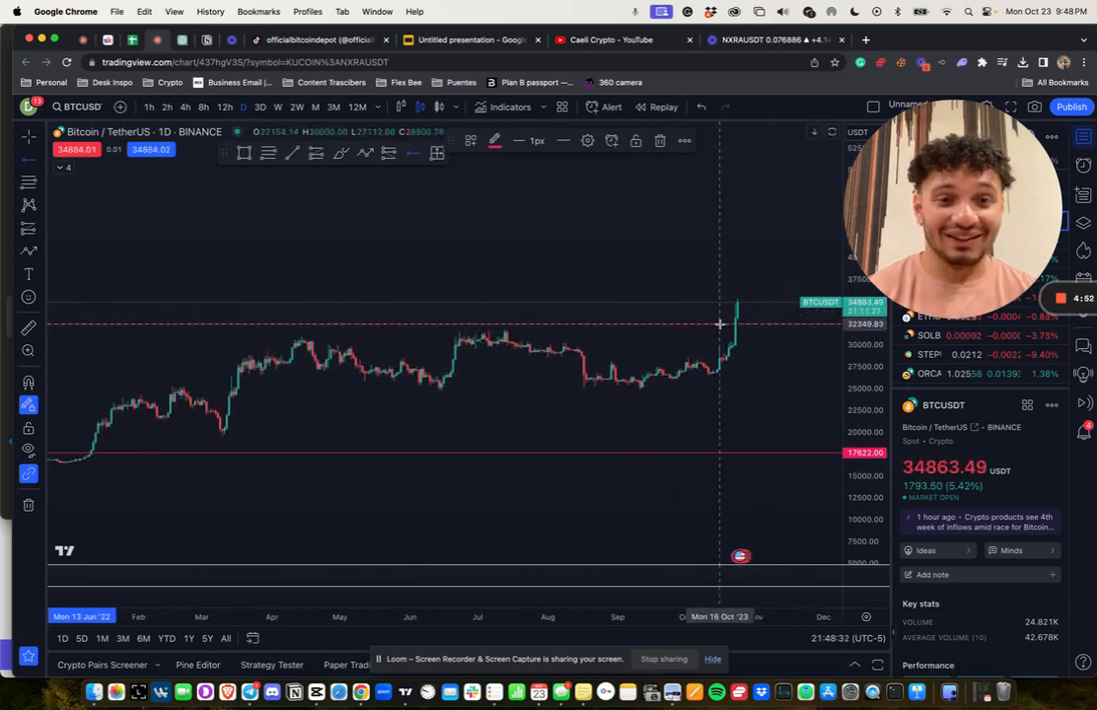
pyautogui.click(259, 106)
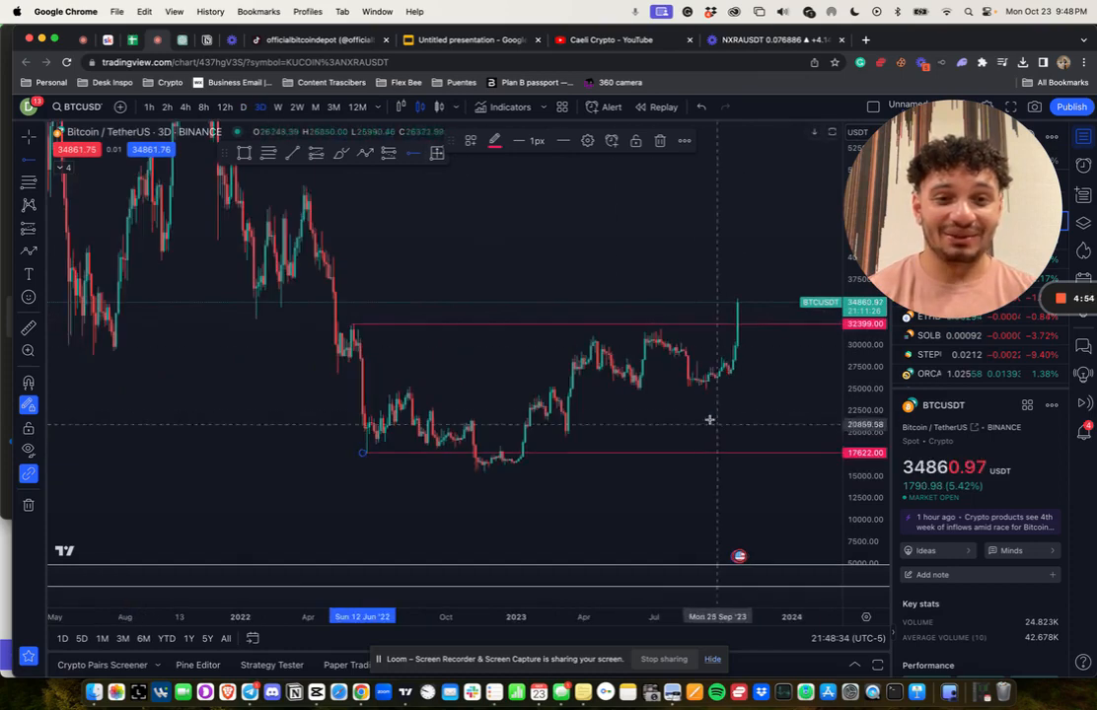
pyautogui.scroll(1, 472, 323)
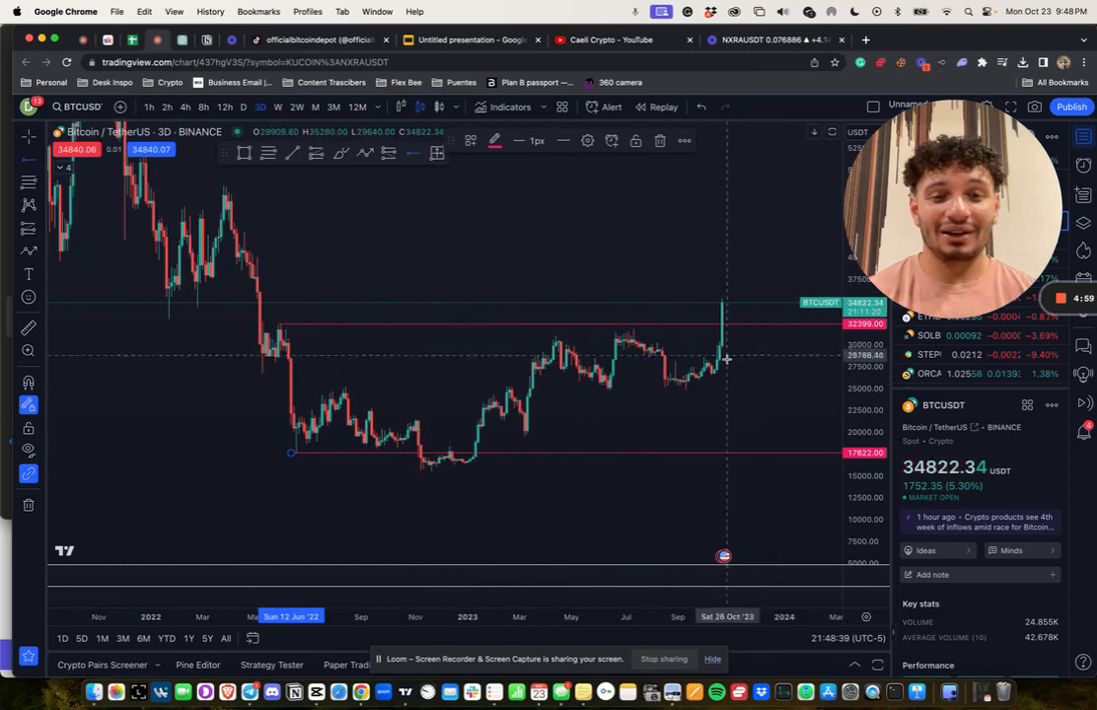
pyautogui.click(815, 577)
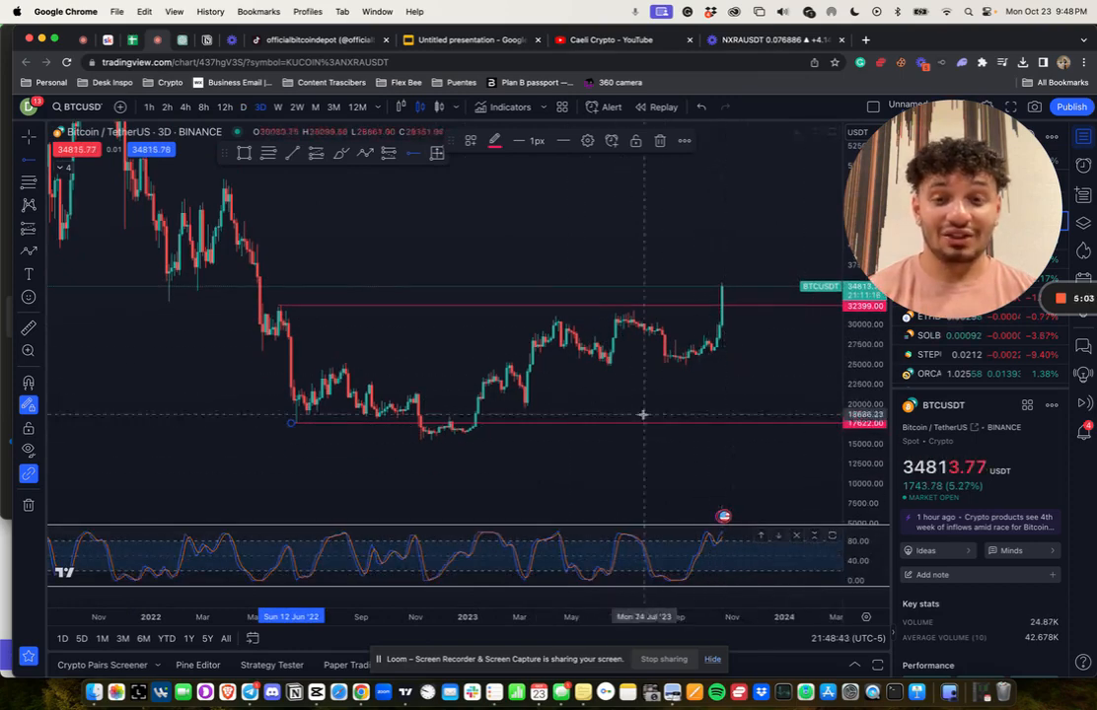
pyautogui.click(244, 108)
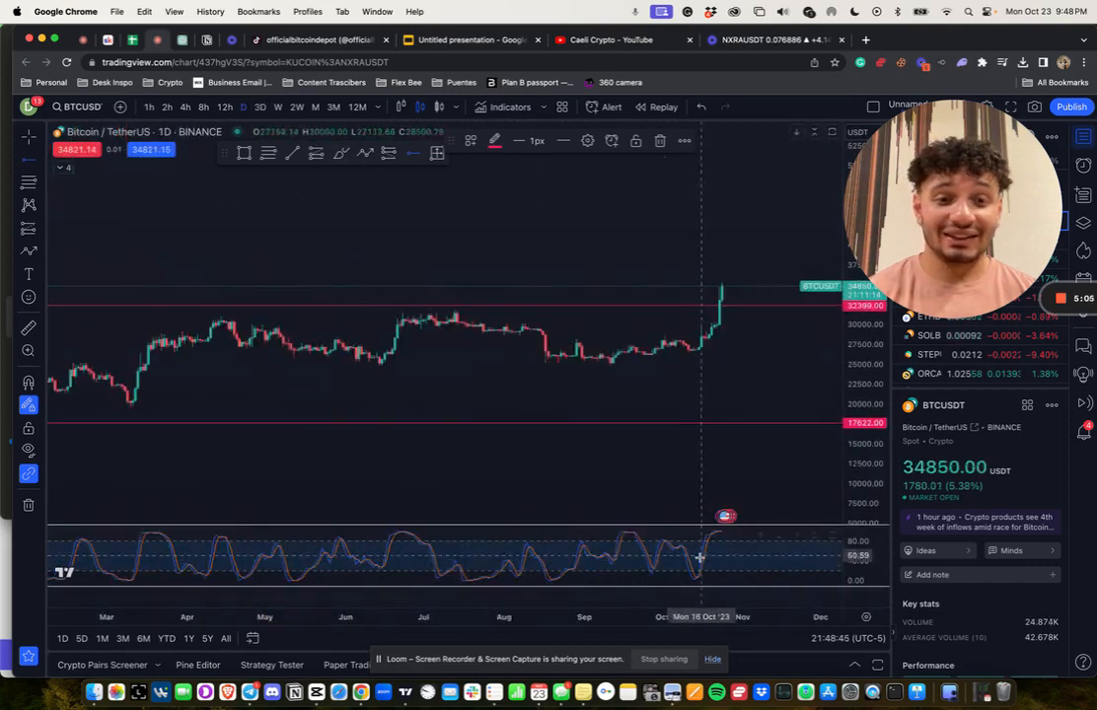
pyautogui.scroll(1, 691, 318)
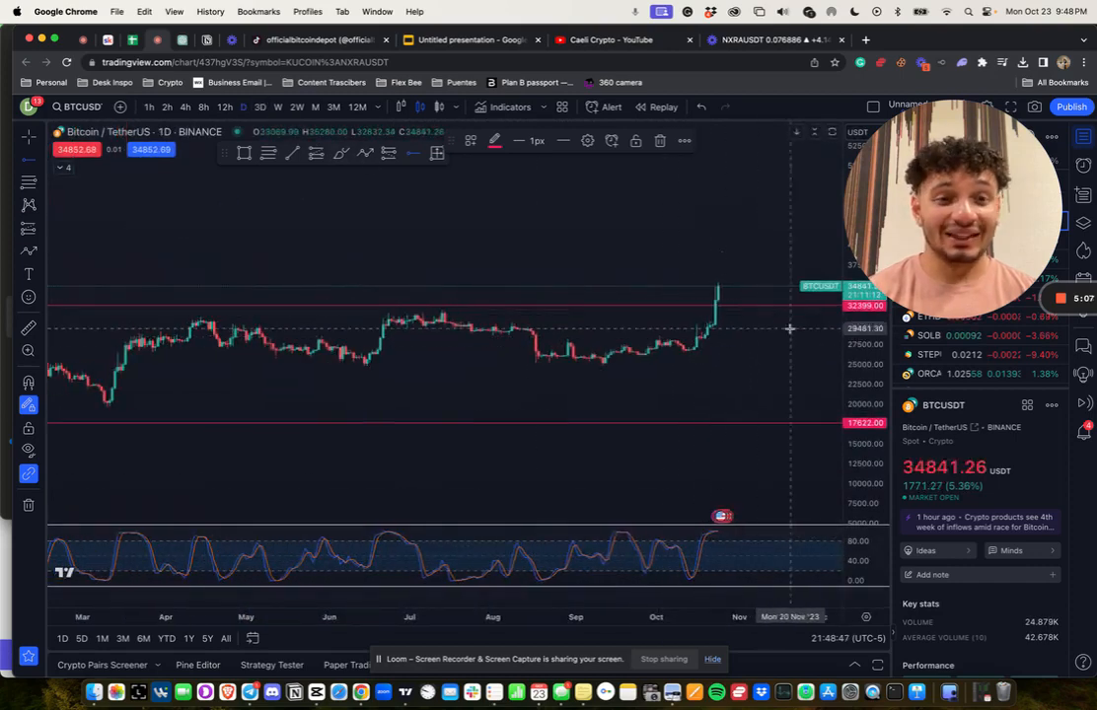
pyautogui.moveTo(859, 339); pyautogui.dragTo(856, 321)
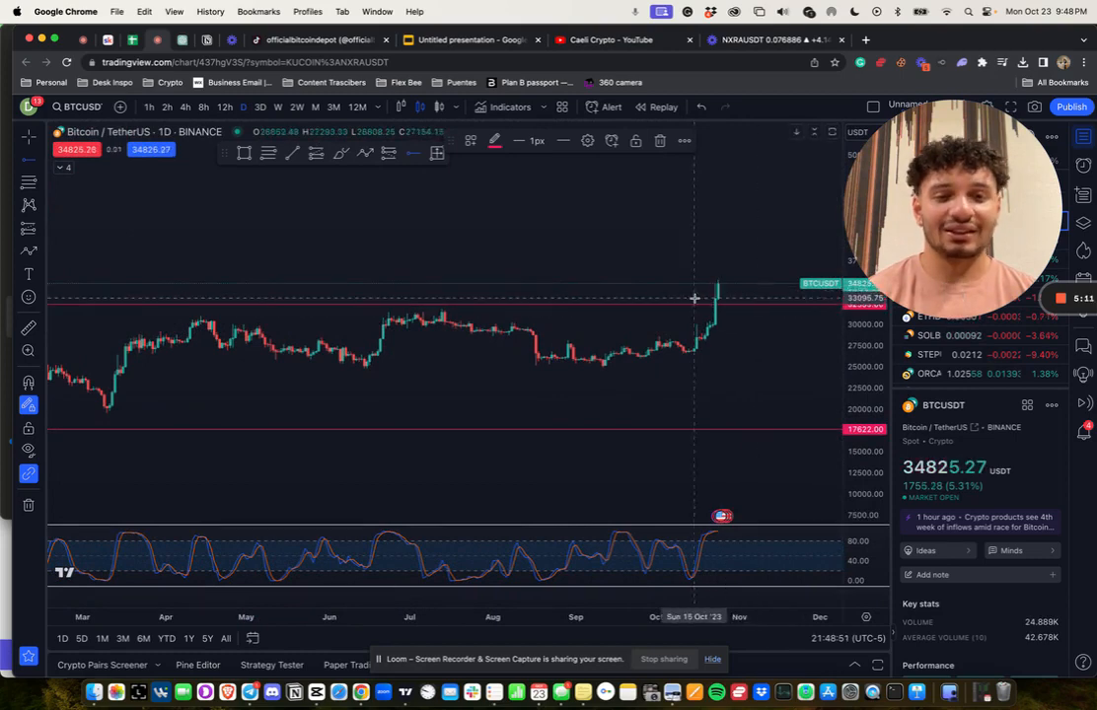
pyautogui.scroll(-1, 681, 335)
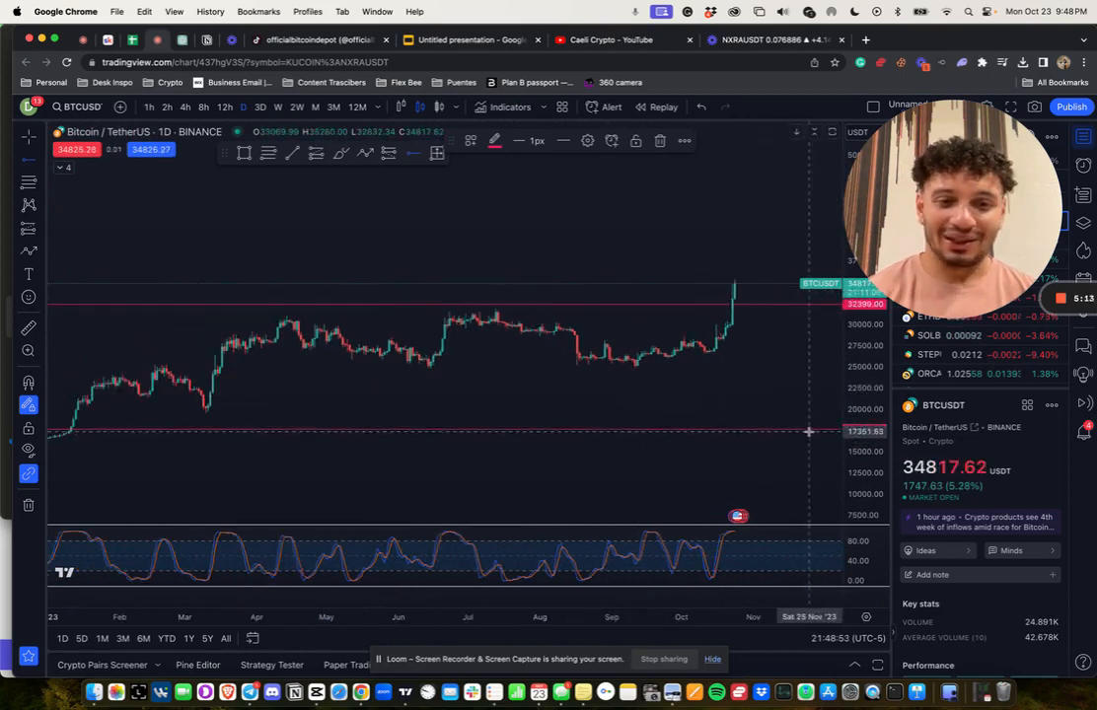
pyautogui.scroll(1, 760, 397)
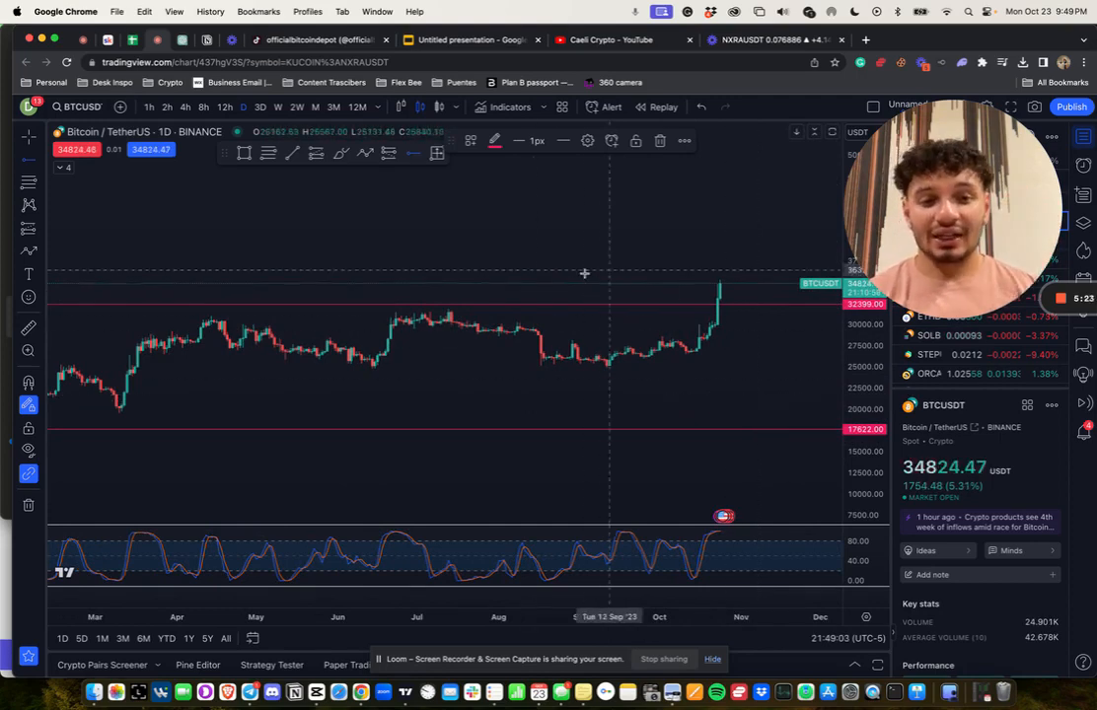
# View BTCUSDT on 4-hour candles with both indicator panes, then return to weekly candles.
pyautogui.click(182, 106)
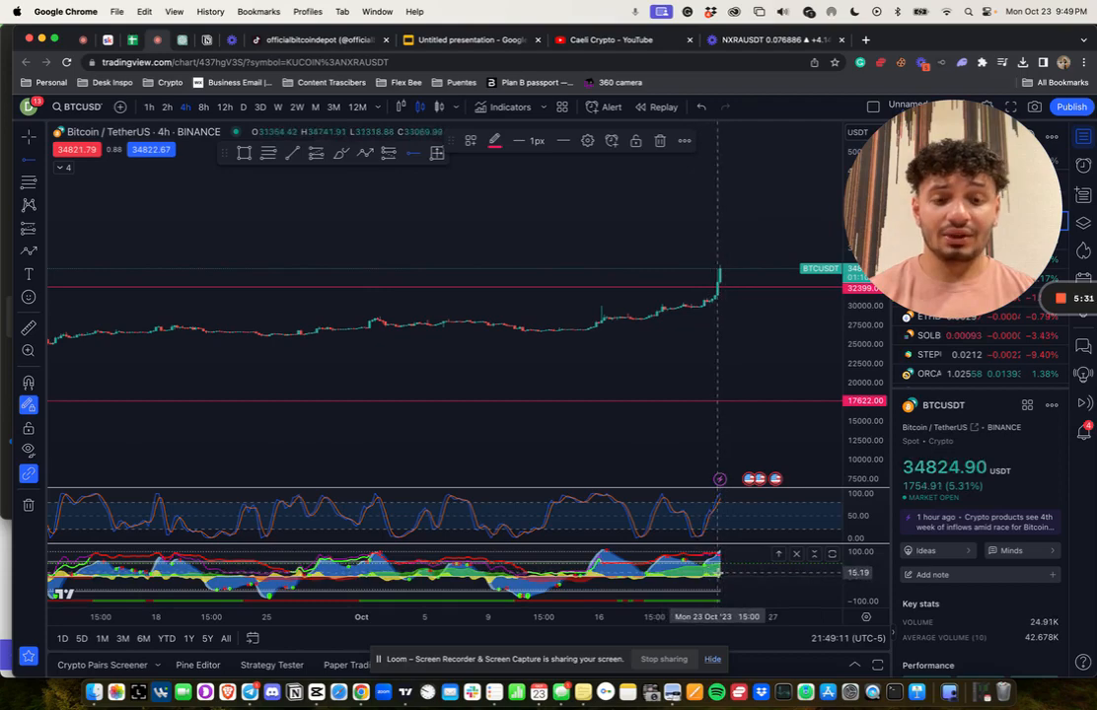
pyautogui.scroll(-5, 510, 587)
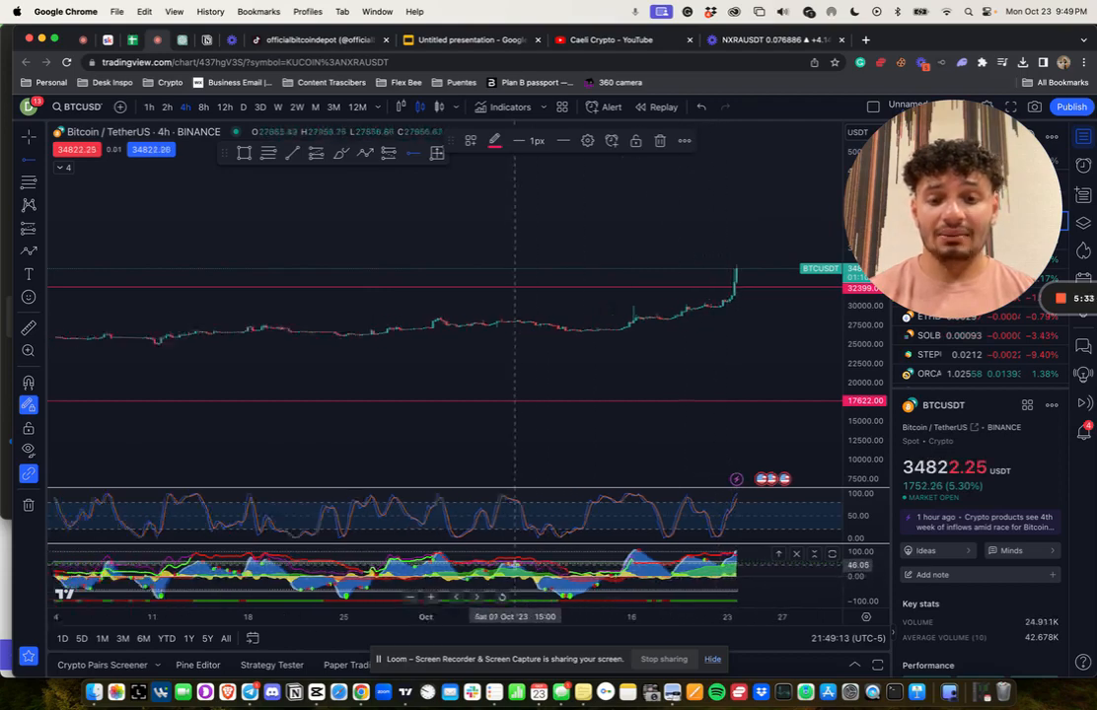
pyautogui.scroll(-3, 509, 597)
pyautogui.scroll(-3, 532, 513)
pyautogui.scroll(-3, 543, 444)
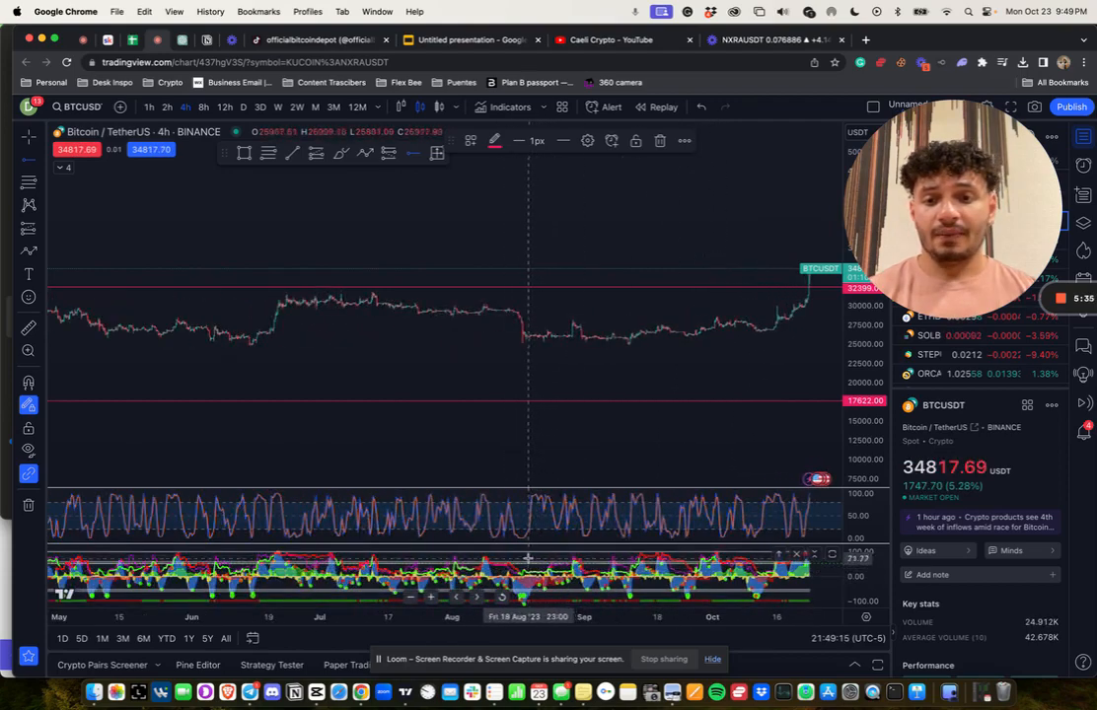
pyautogui.scroll(3, 622, 335)
pyautogui.scroll(3, 691, 245)
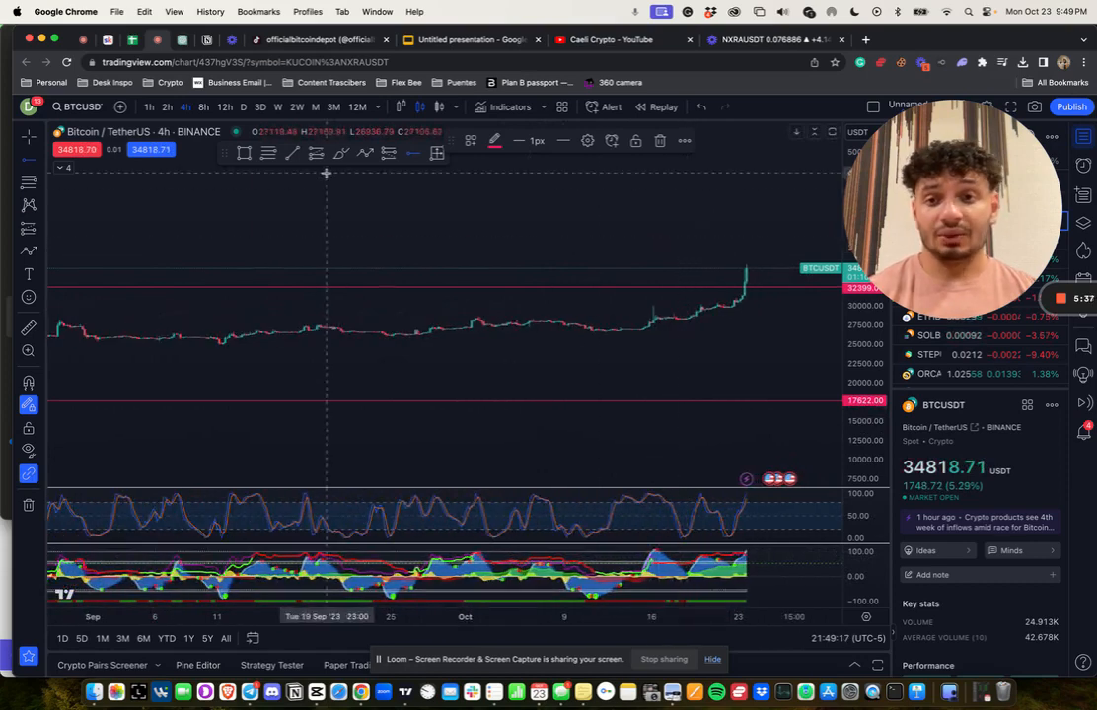
pyautogui.click(278, 109)
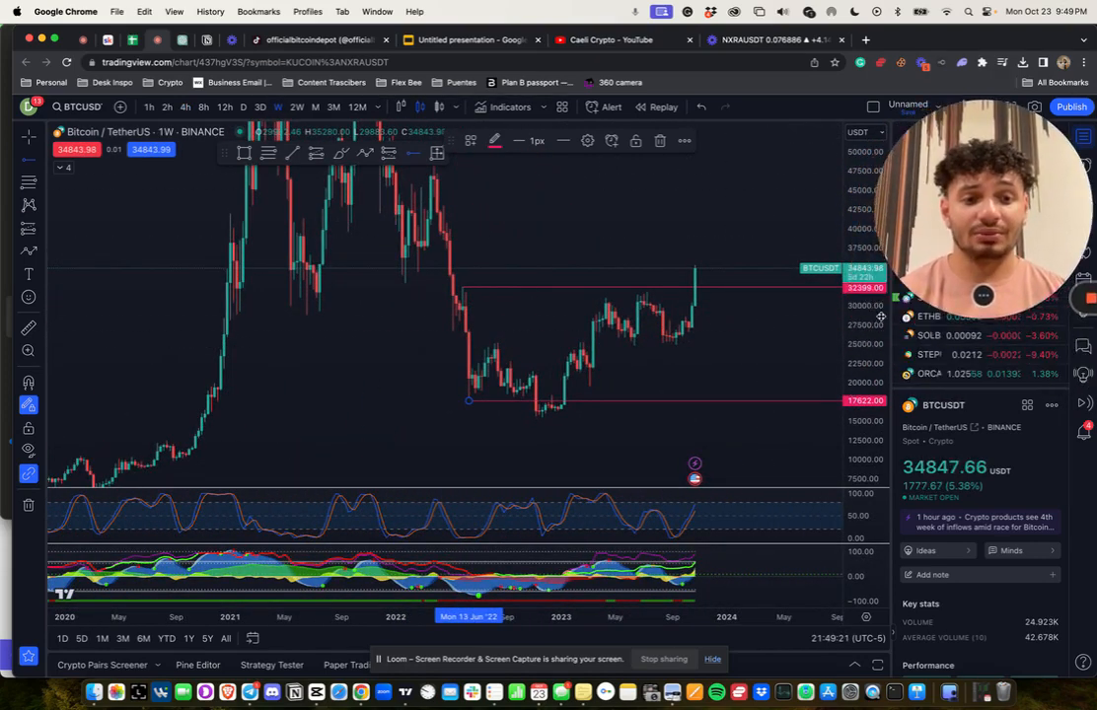
# Rescale the weekly price axis to roughly 8000–52000, compressing the candles.
pyautogui.moveTo(860, 344); pyautogui.dragTo(856, 350)
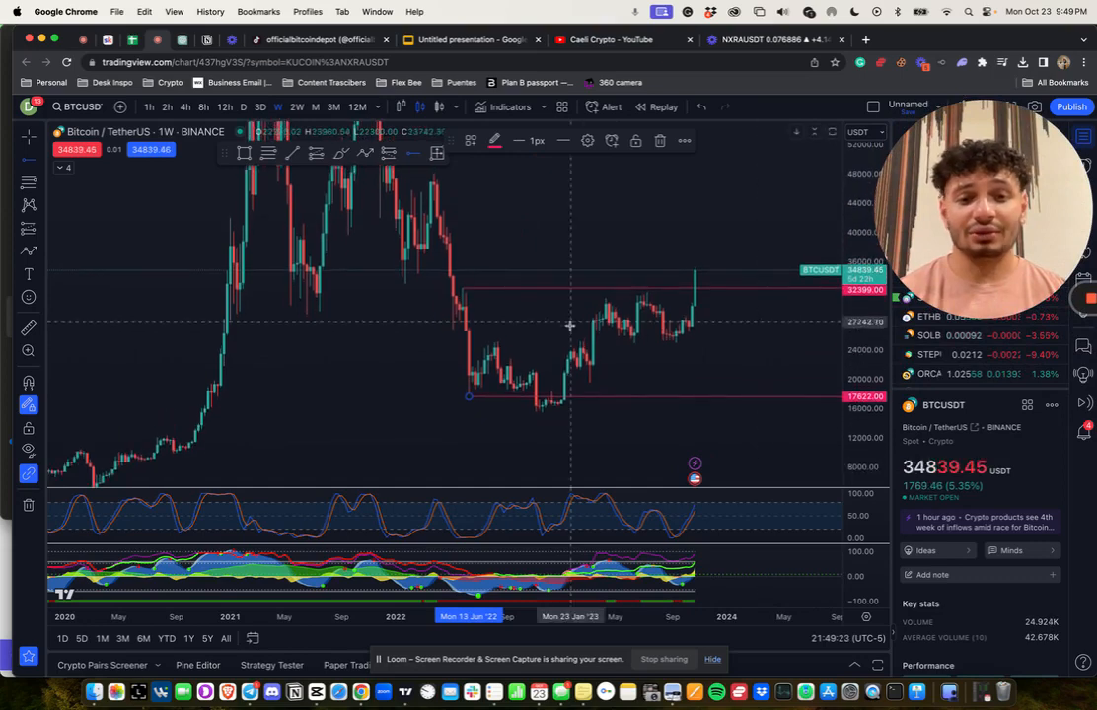